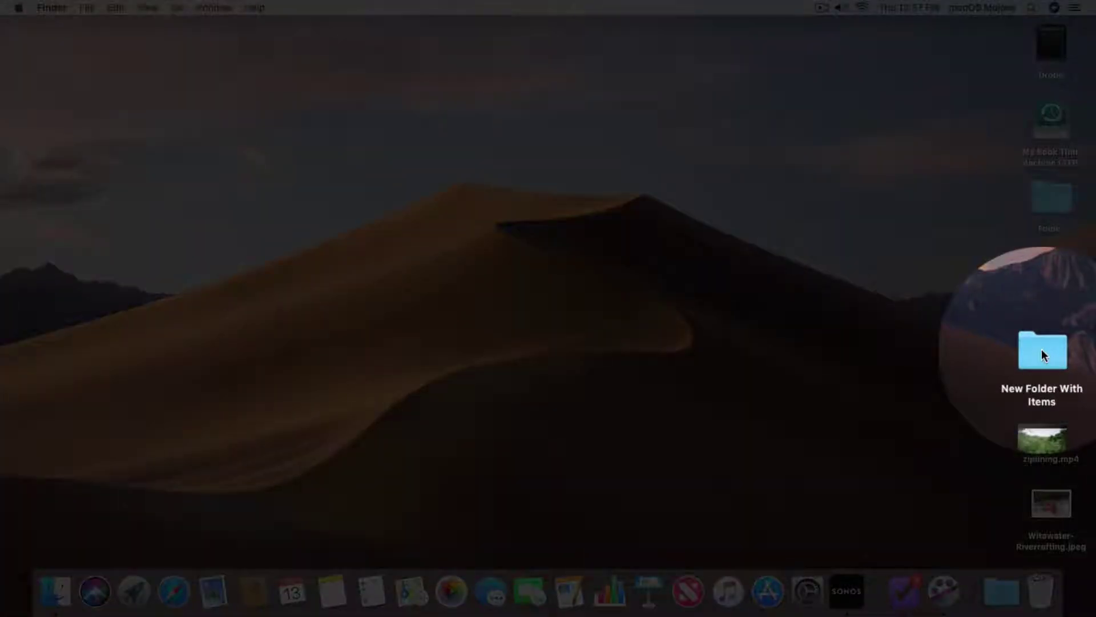
# - Open New Folder With Items and drag its Travel Brochure file into the right side of the Dock
pyautogui.doubleClick(1041, 348)
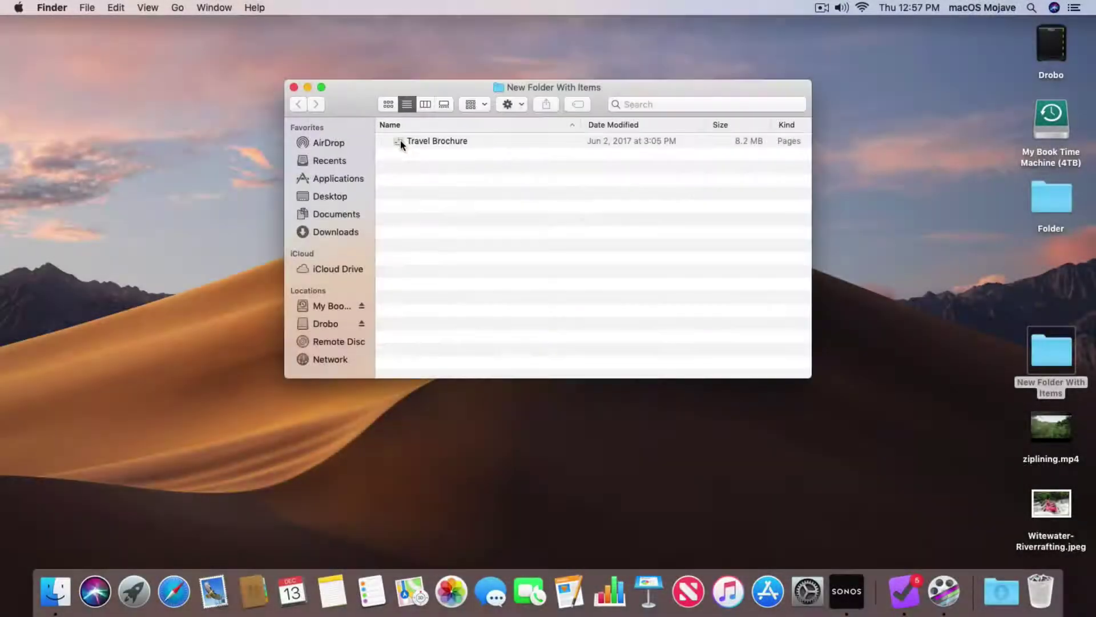
pyautogui.click(401, 141)
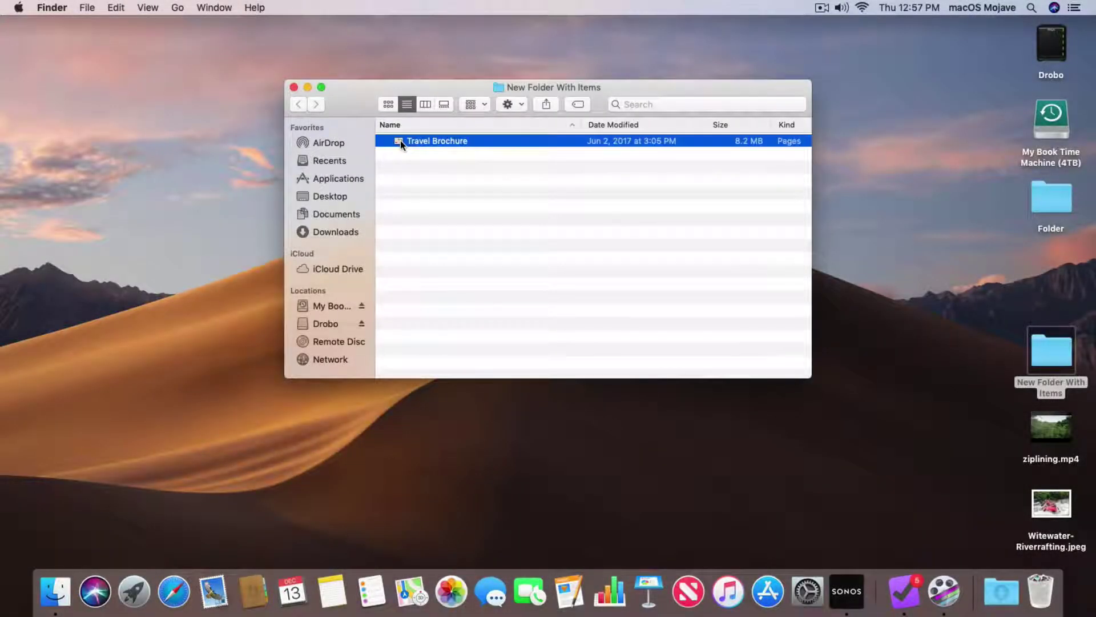
pyautogui.moveTo(400, 139); pyautogui.dragTo(971, 598)
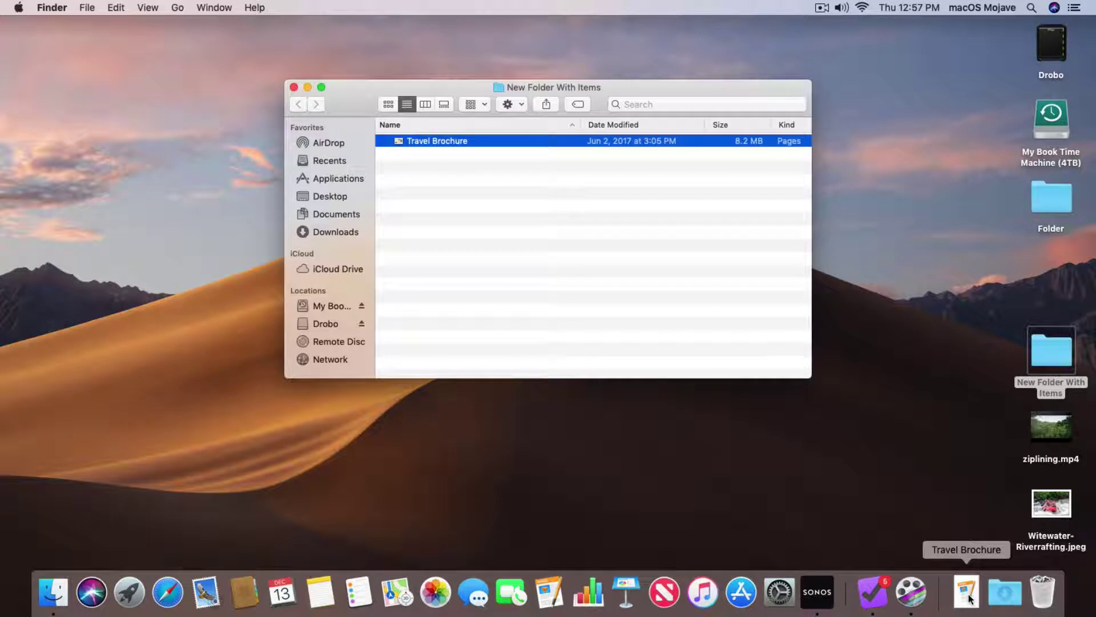
# - Remove Travel Brochure from the Dock via Options > Remove from Dock, then close the New Folder With Items window
pyautogui.rightClick(969, 594)
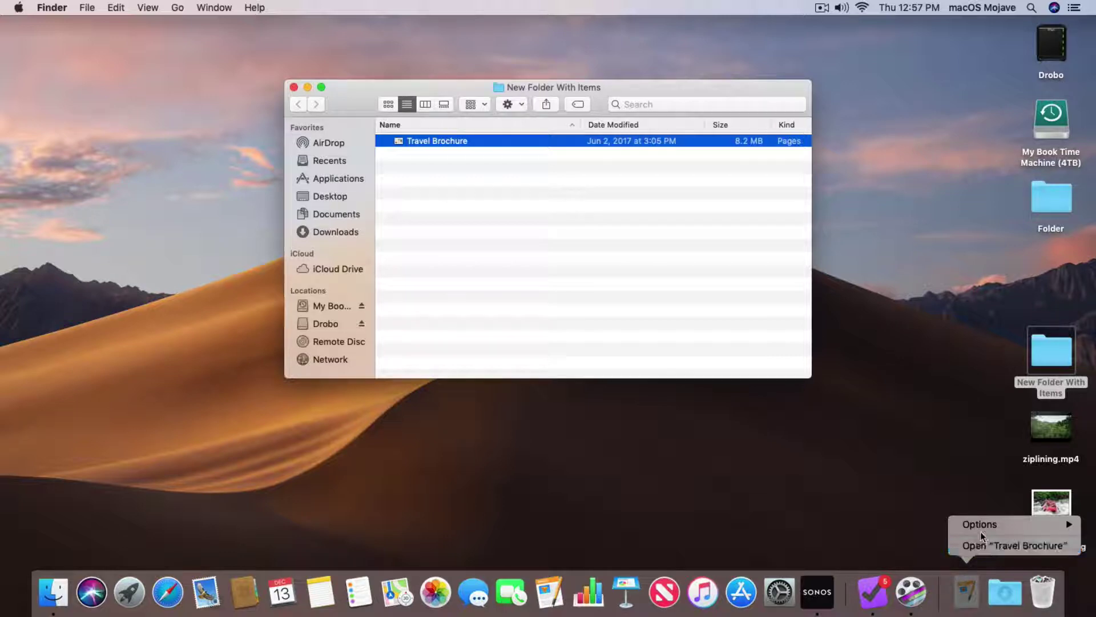
pyautogui.moveTo(982, 525)
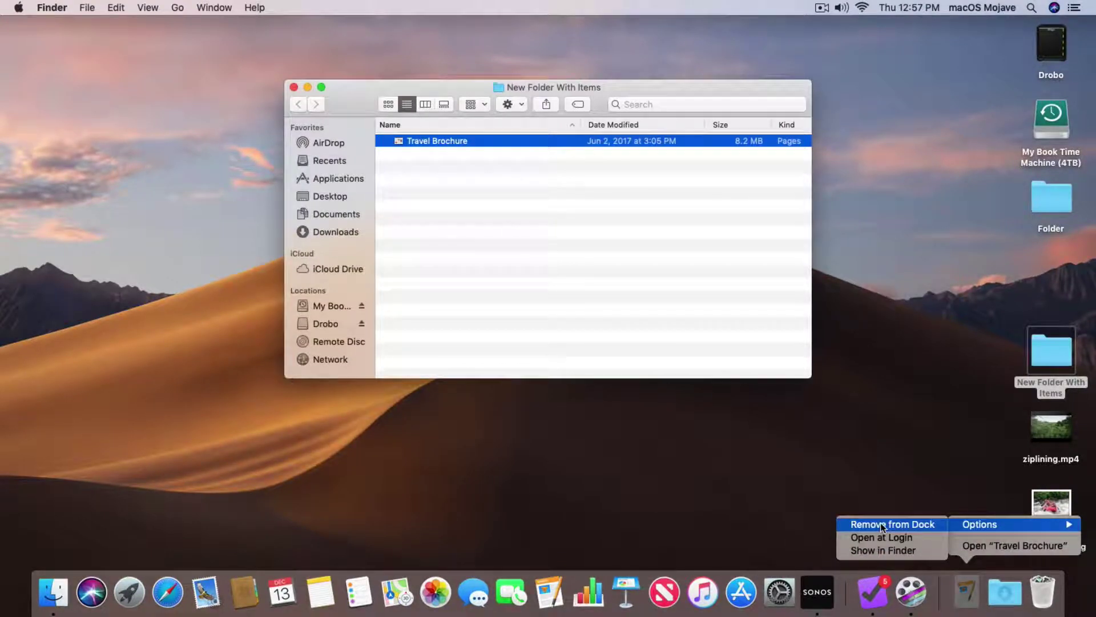
pyautogui.click(882, 525)
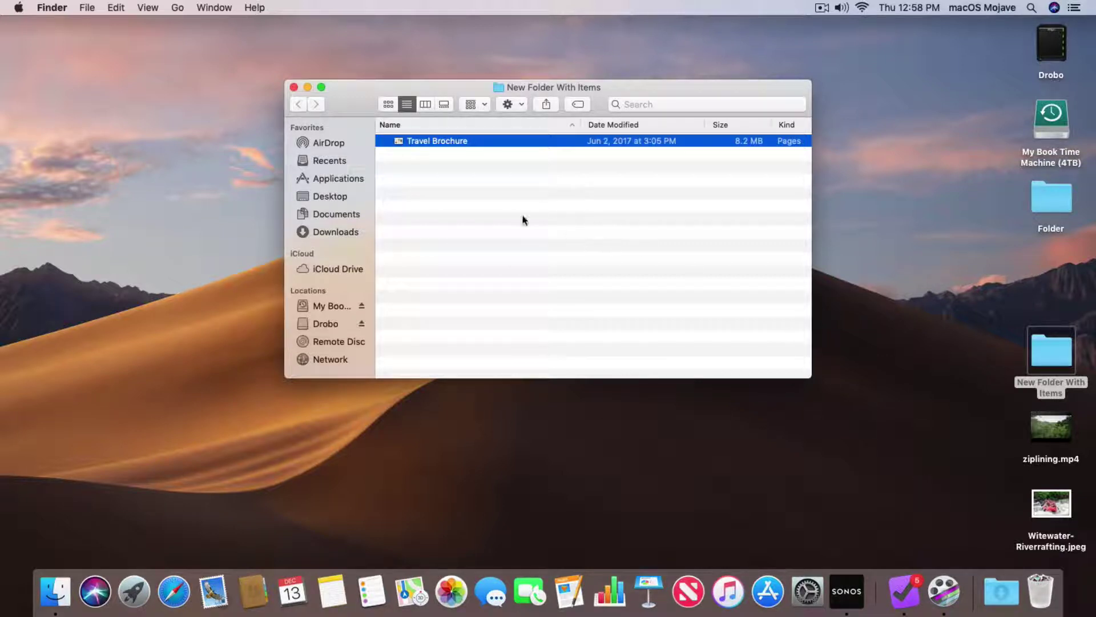
pyautogui.click(293, 88)
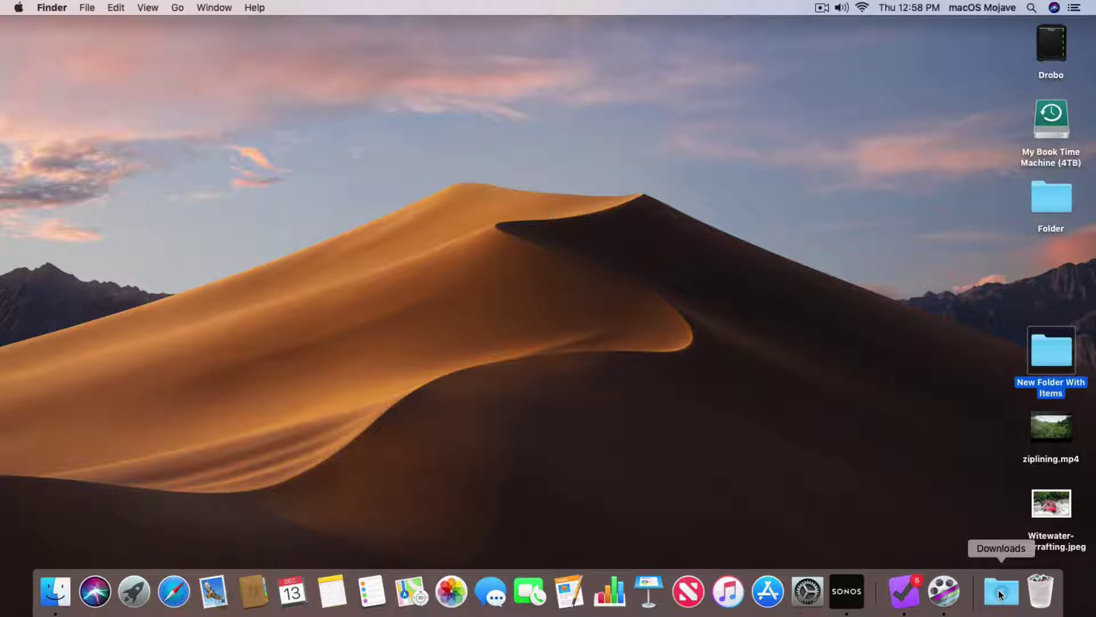
# - Open the Downloads folder in Finder from its Dock stack's Open in Finder arrow
pyautogui.click(999, 594)
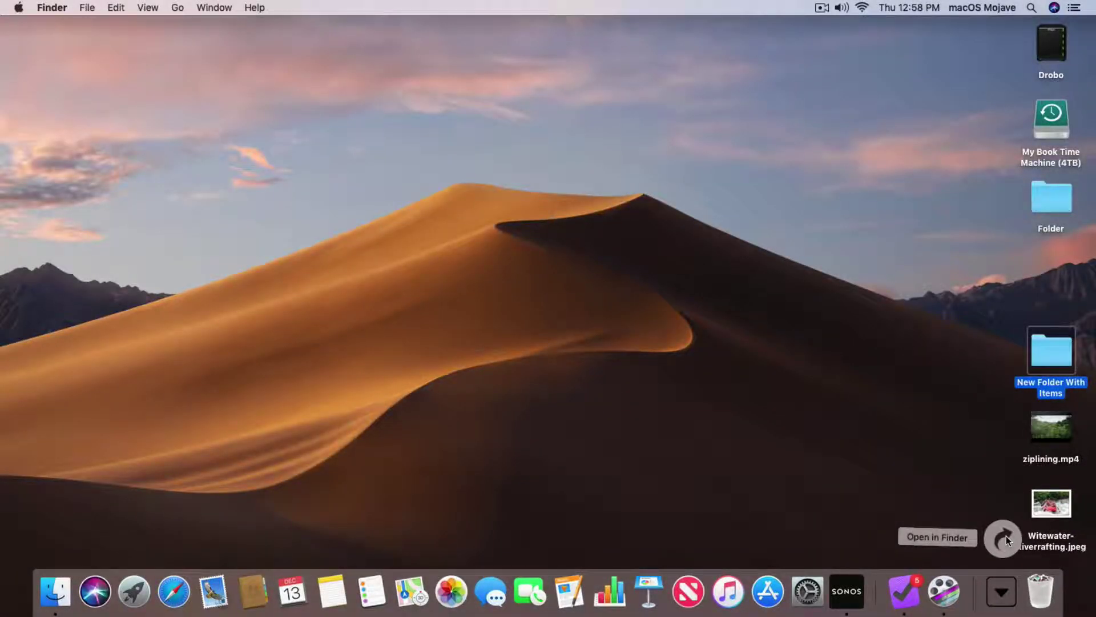
pyautogui.click(1003, 538)
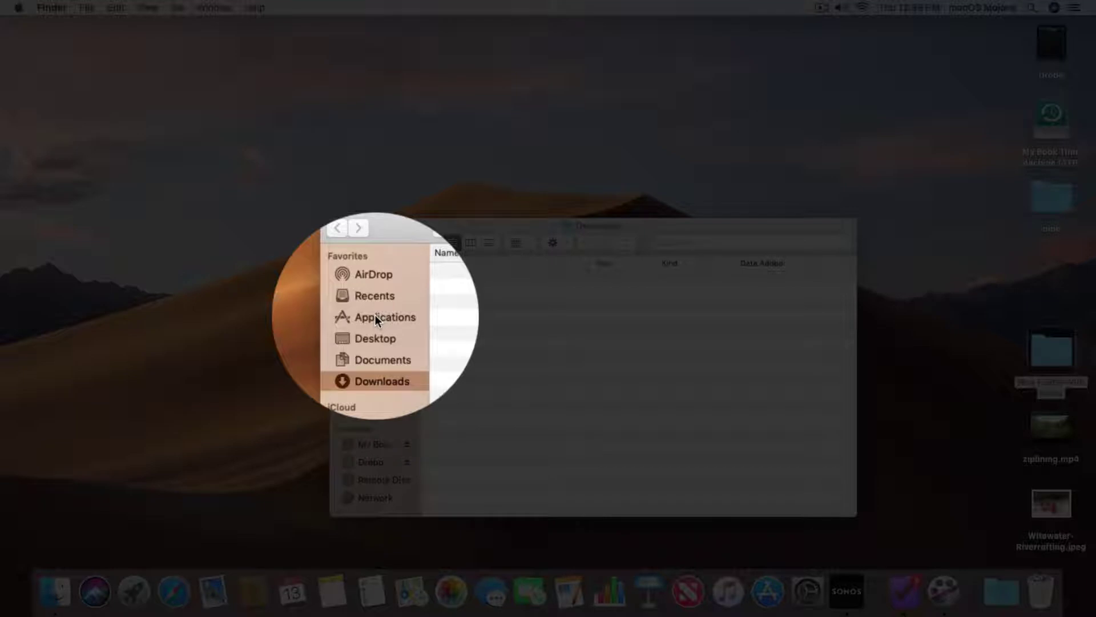
# - Show Applications in Finder, drag its title-bar folder icon into the Dock, then close the window
pyautogui.click(385, 317)
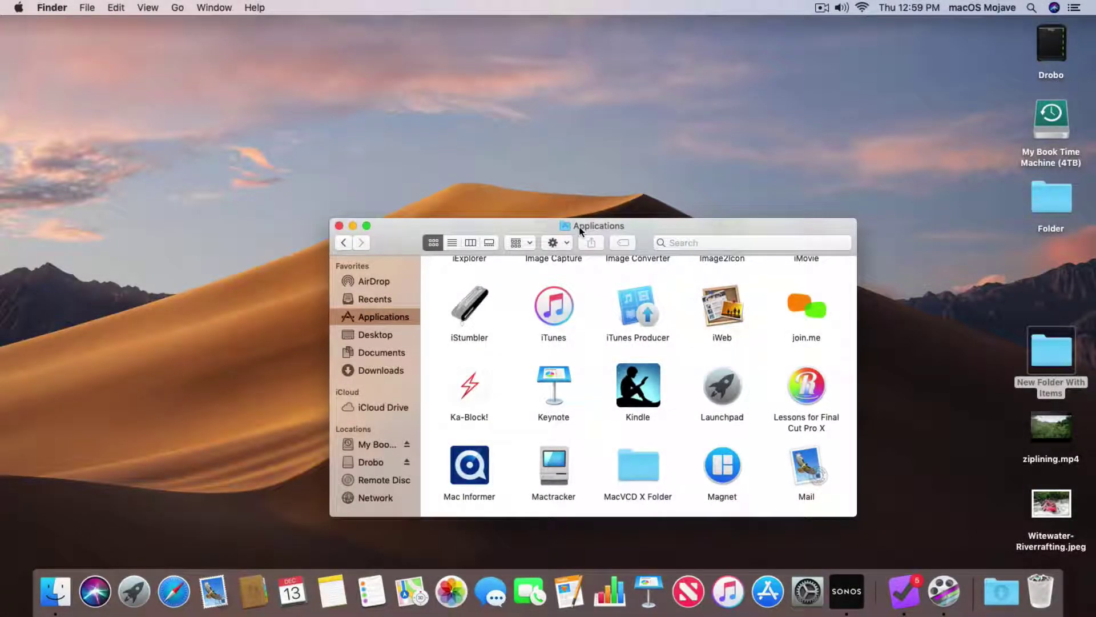
pyautogui.moveTo(565, 231); pyautogui.dragTo(965, 592)
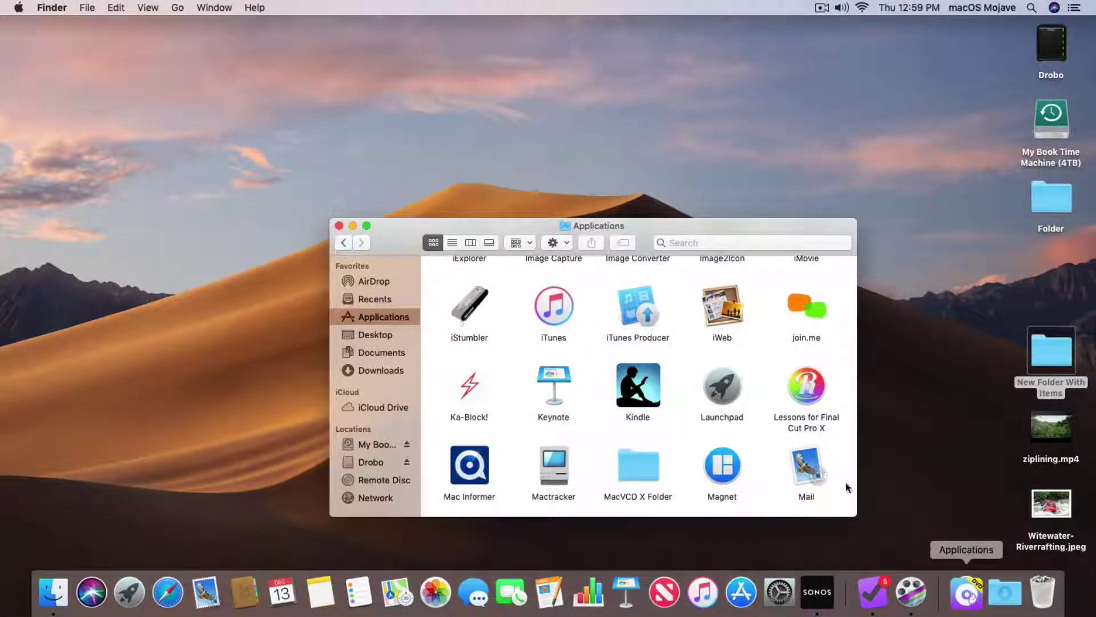
pyautogui.click(339, 226)
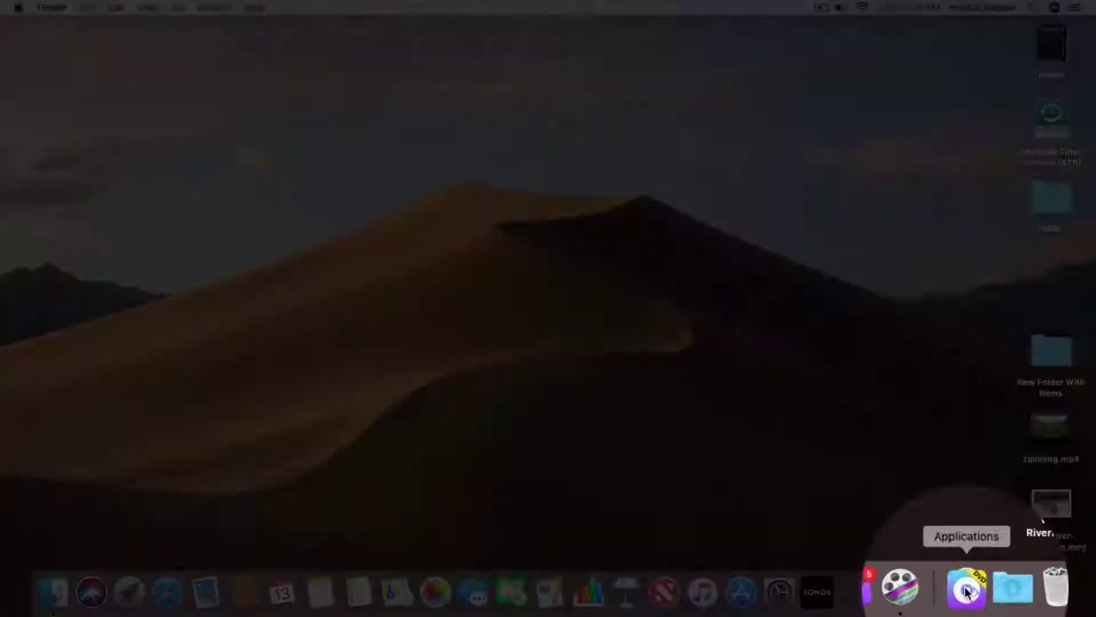
pyautogui.click(966, 592)
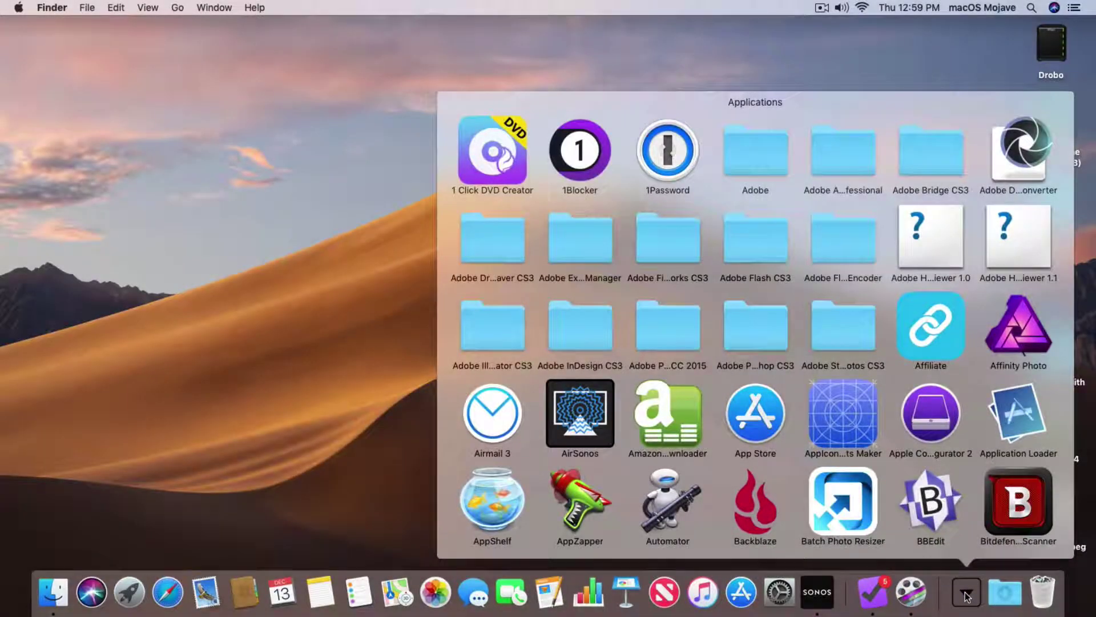
pyautogui.scroll(-15, 851, 418)
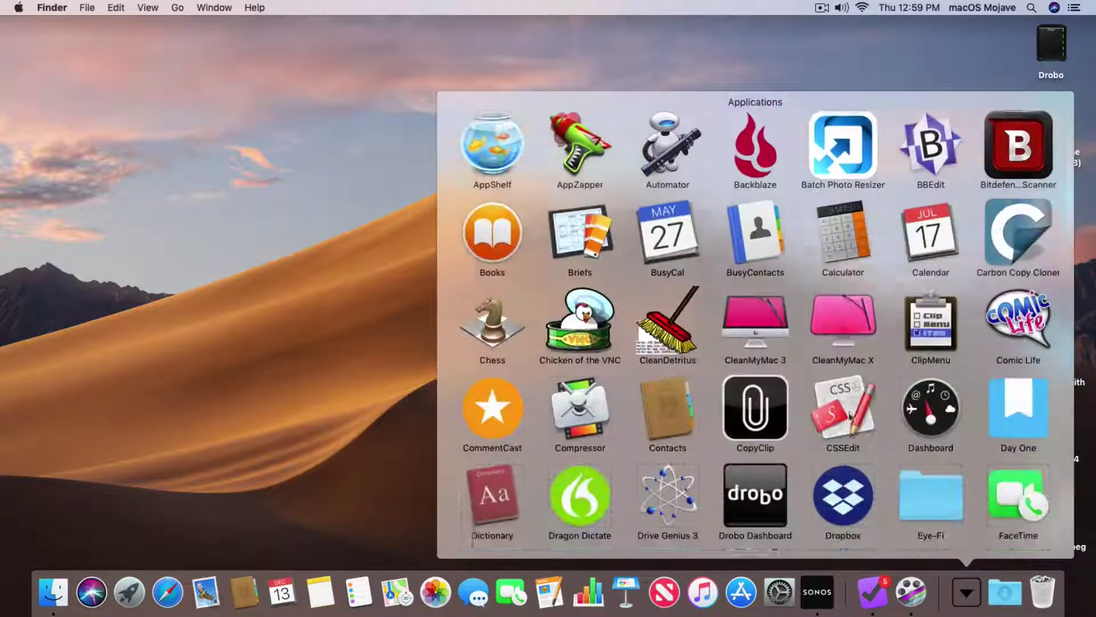
pyautogui.scroll(-15, 851, 418)
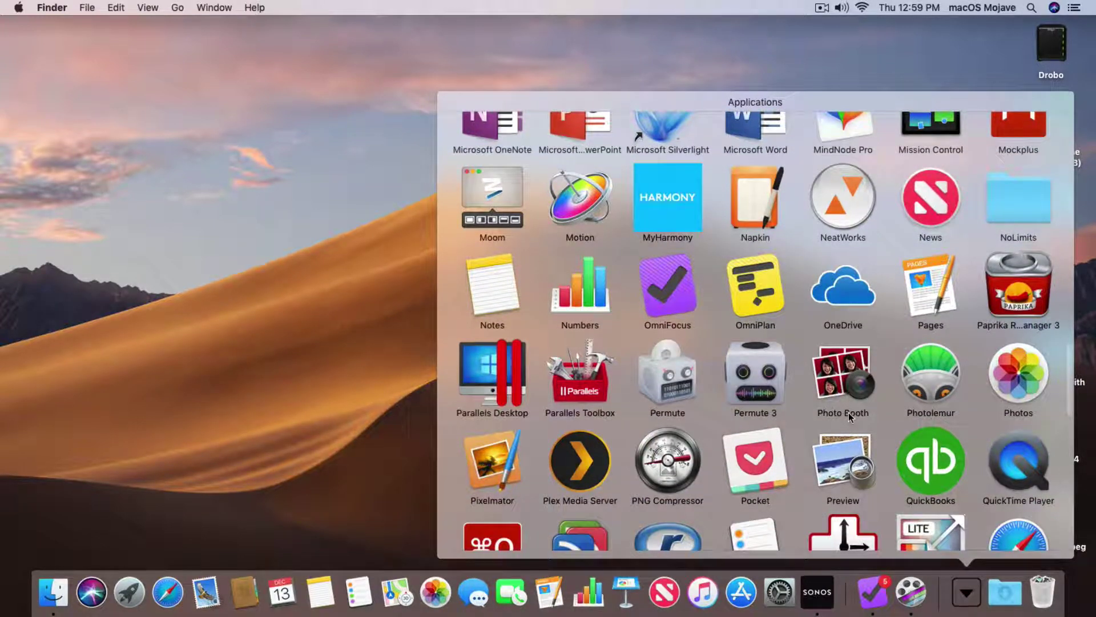
pyautogui.click(336, 317)
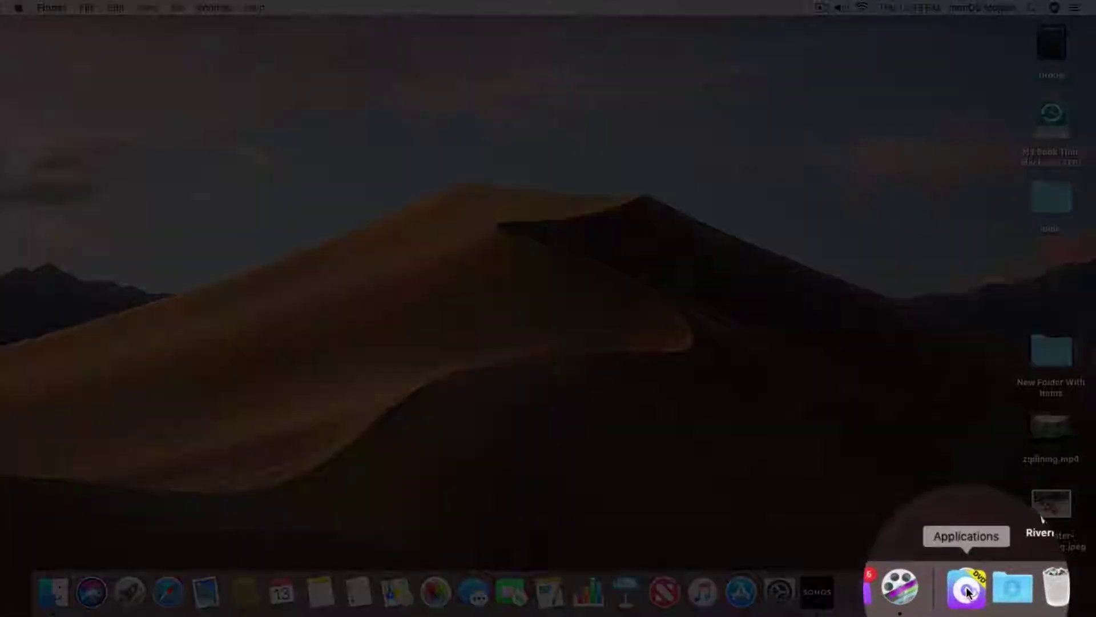
pyautogui.click(967, 592)
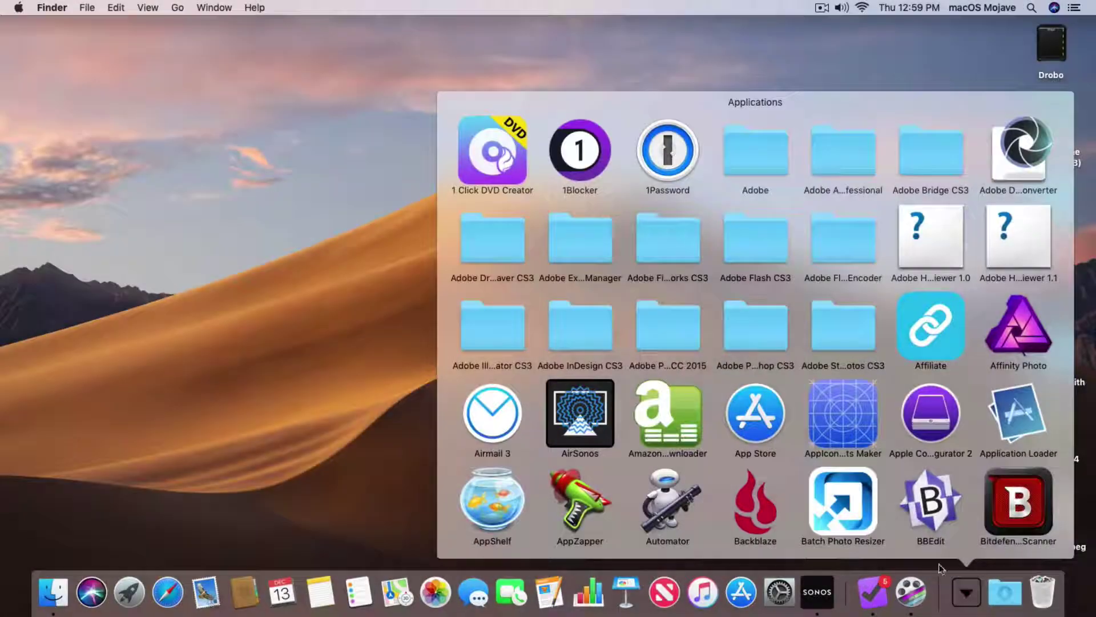
pyautogui.scroll(-15, 824, 436)
pyautogui.scroll(-5, 824, 441)
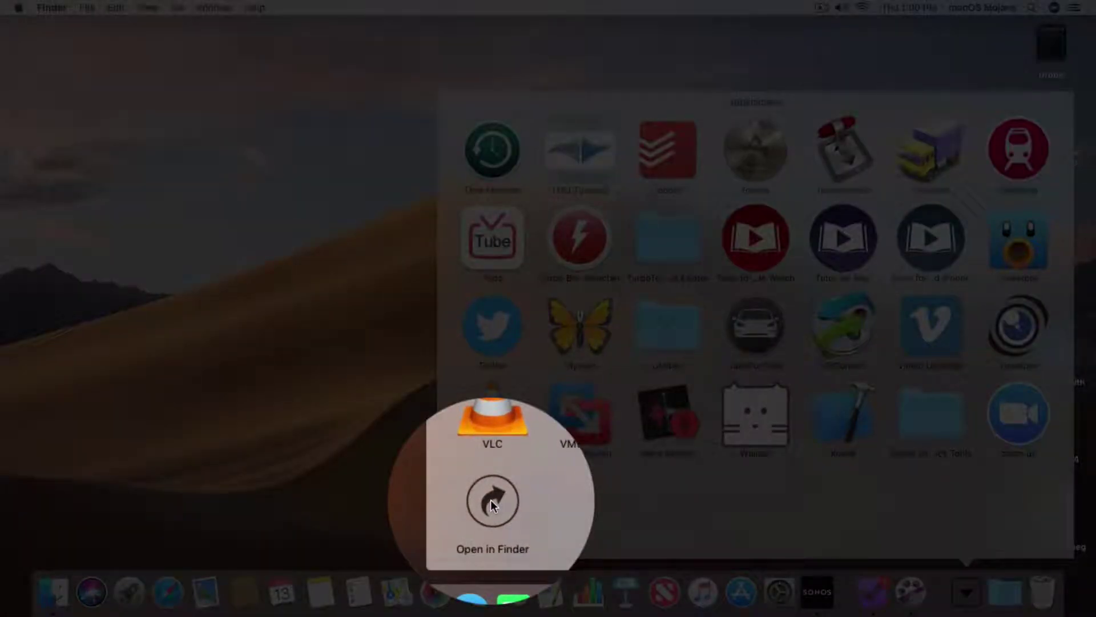
pyautogui.click(492, 501)
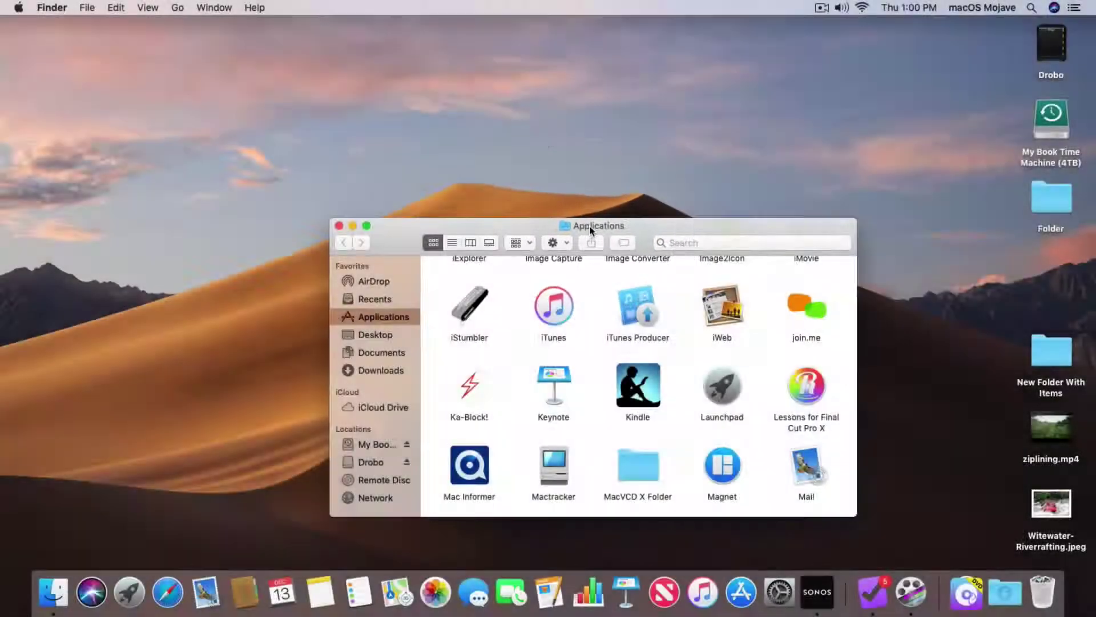
pyautogui.press('super+w')
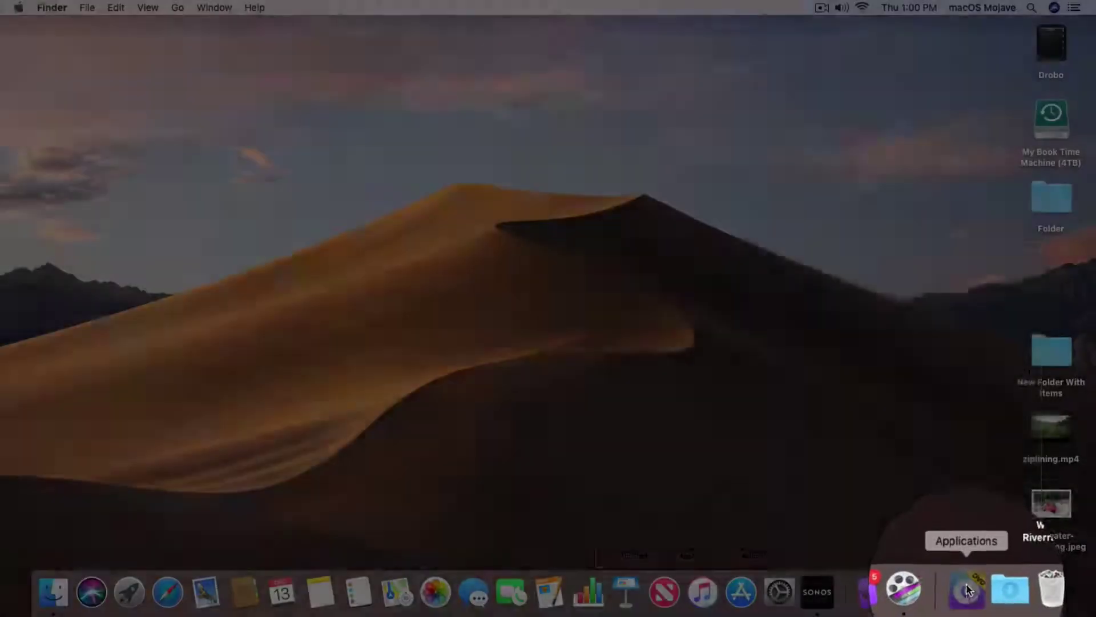
pyautogui.click(967, 588)
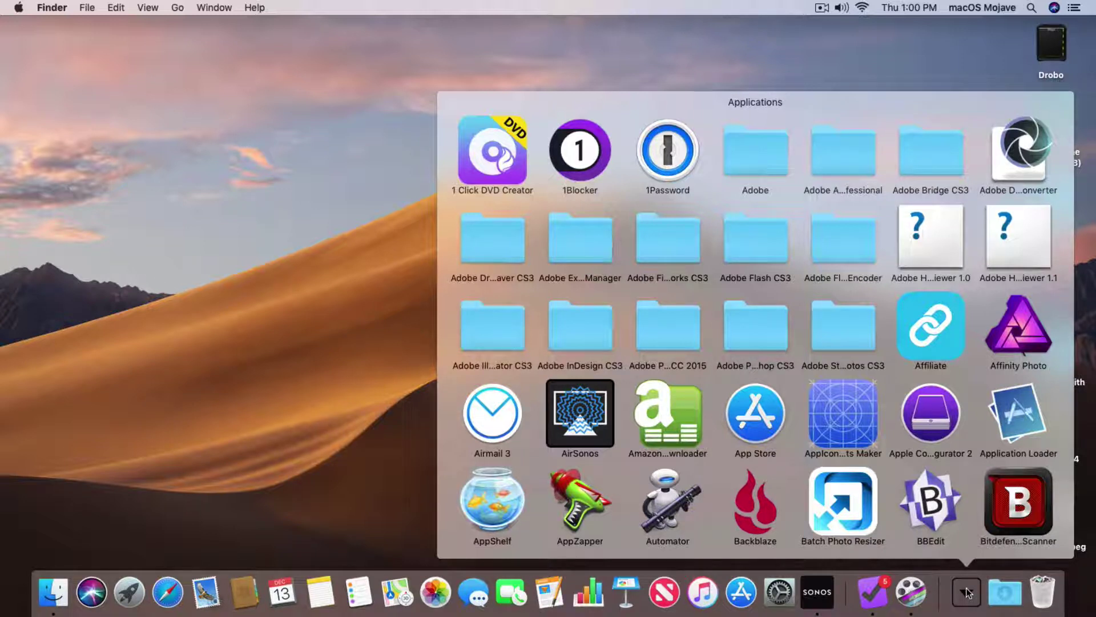
pyautogui.click(967, 592)
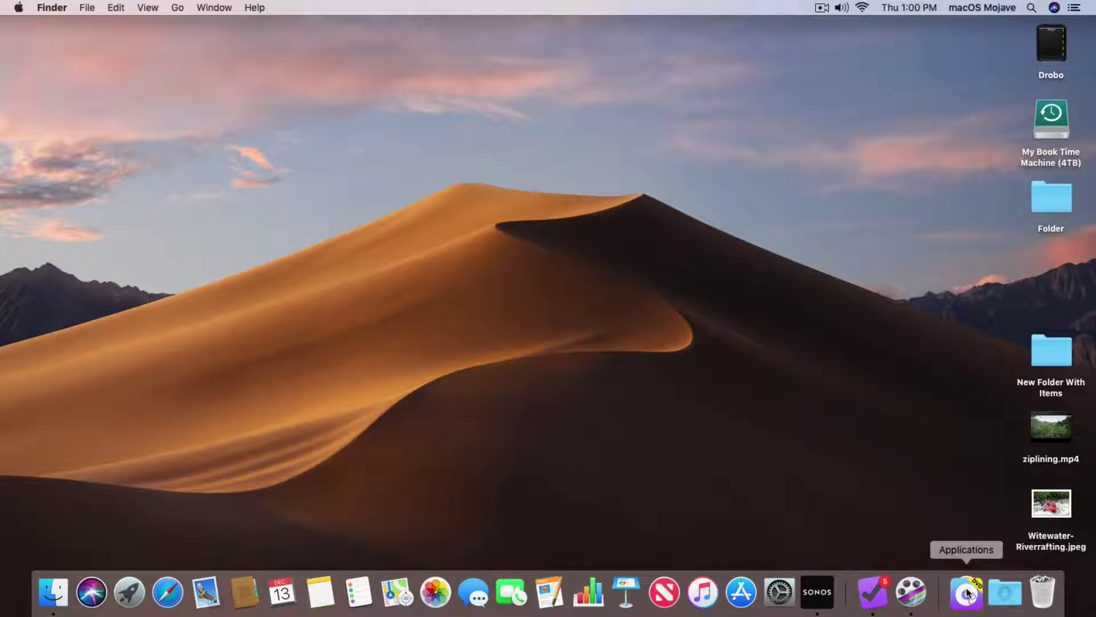
# - Set the Applications Dock stack's Sort by option to Date Modified
pyautogui.rightClick(966, 594)
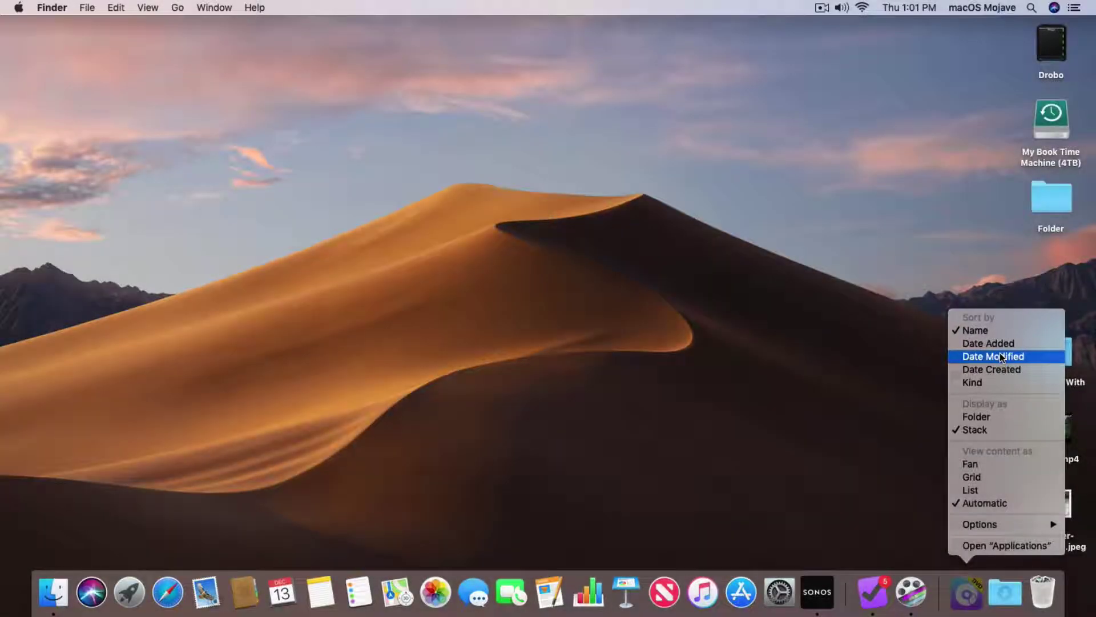
pyautogui.click(999, 355)
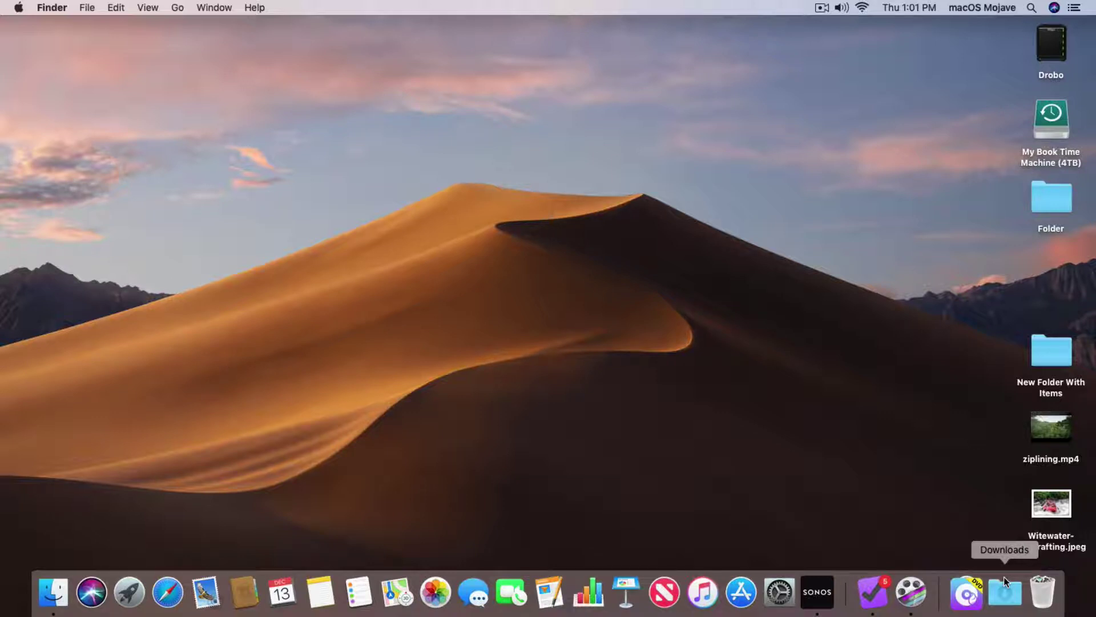
# - Look over the Downloads and Applications Dock context menus, leaving both unchanged
pyautogui.rightClick(1003, 576)
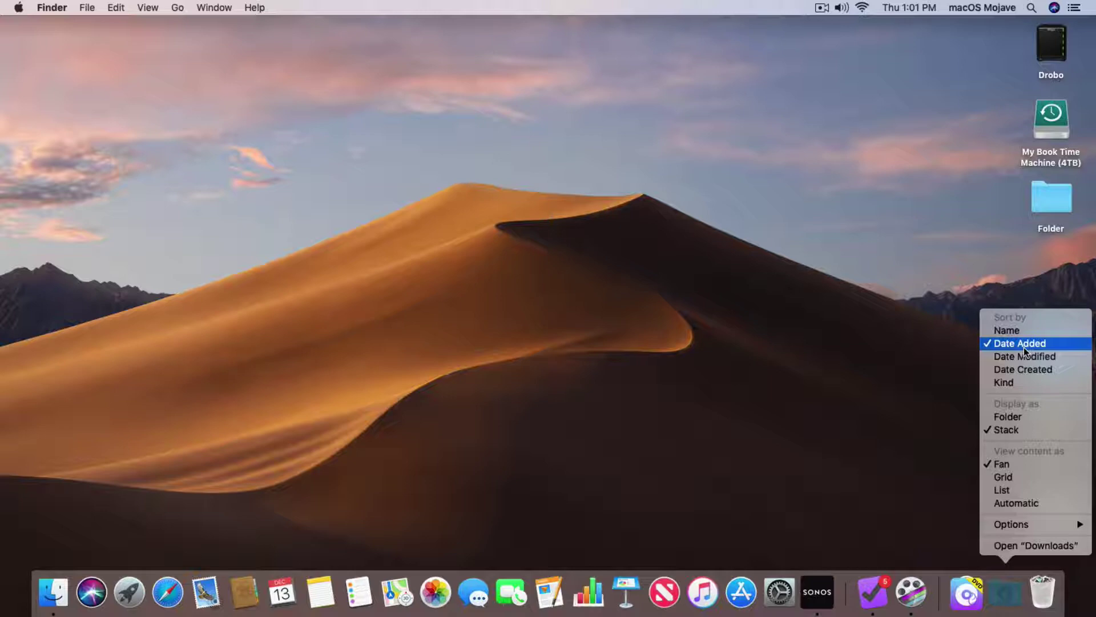
pyautogui.click(890, 341)
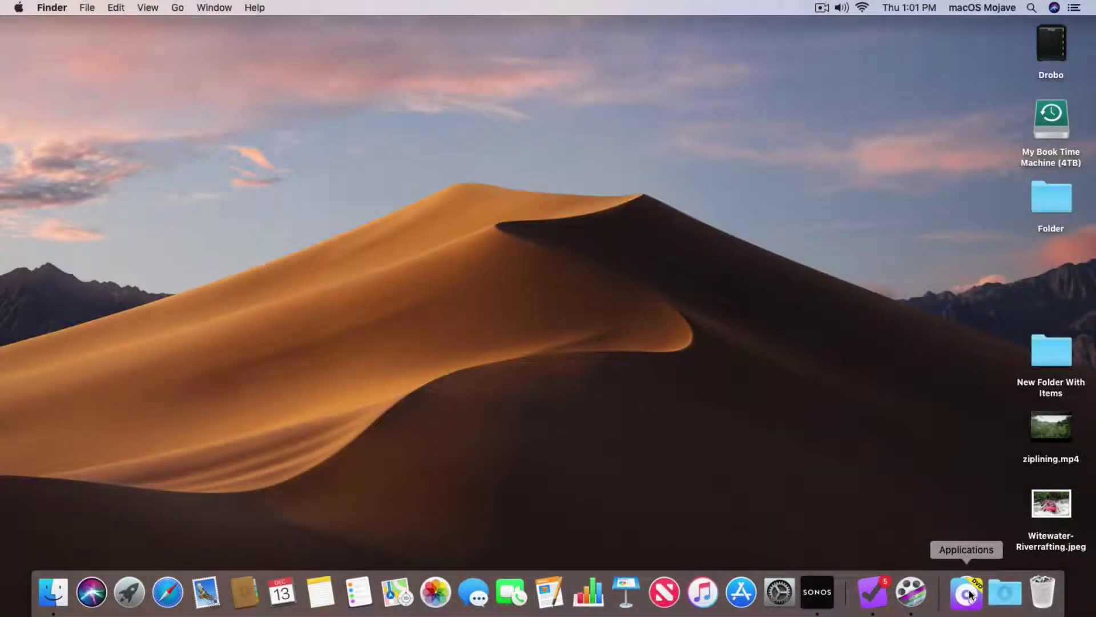
pyautogui.rightClick(969, 594)
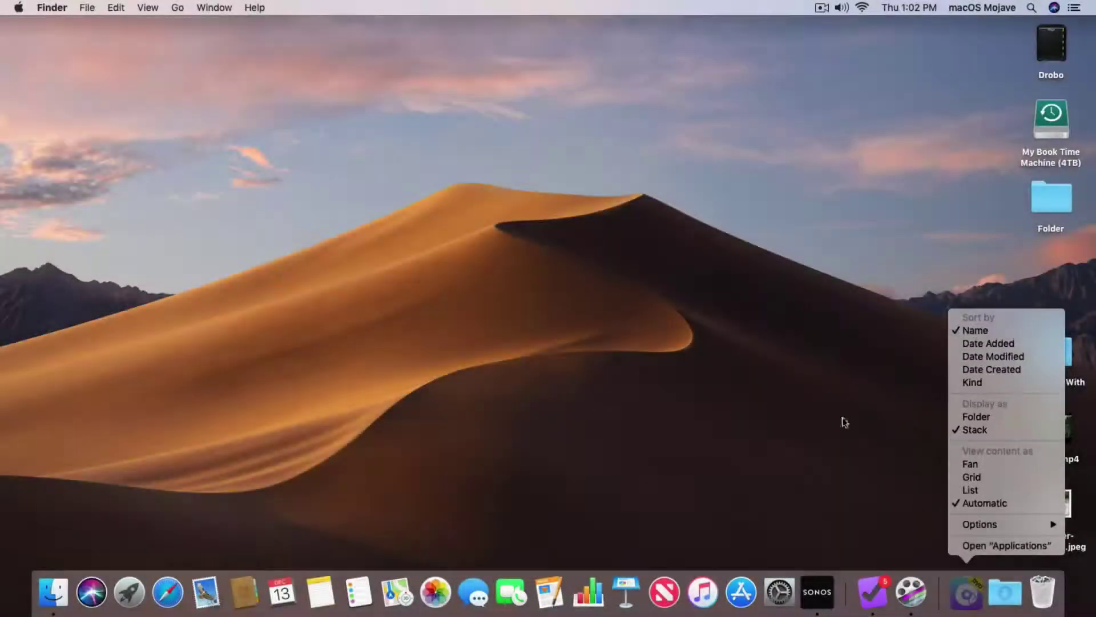
pyautogui.click(780, 422)
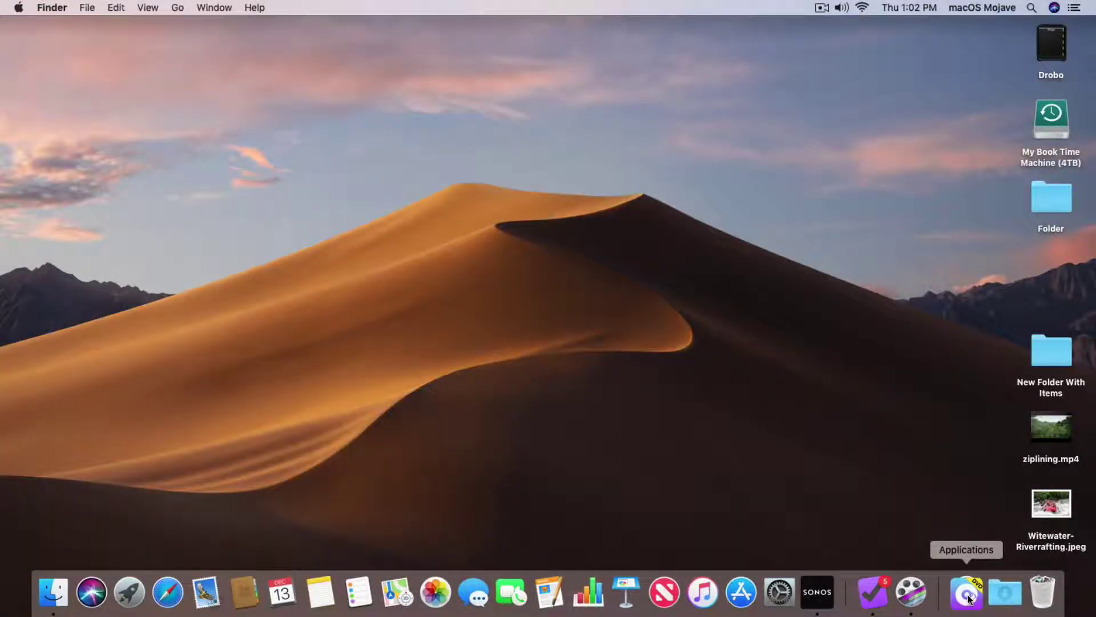
# - Display Applications as a Folder, preview its contents, then switch it back to Display as Stack
pyautogui.rightClick(969, 599)
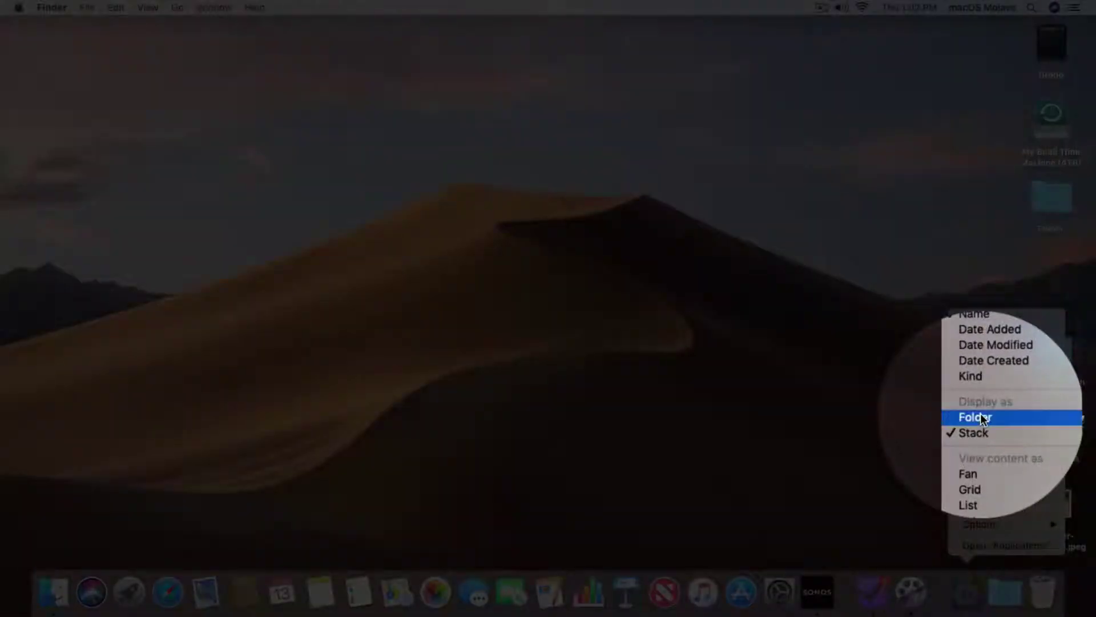
pyautogui.click(982, 418)
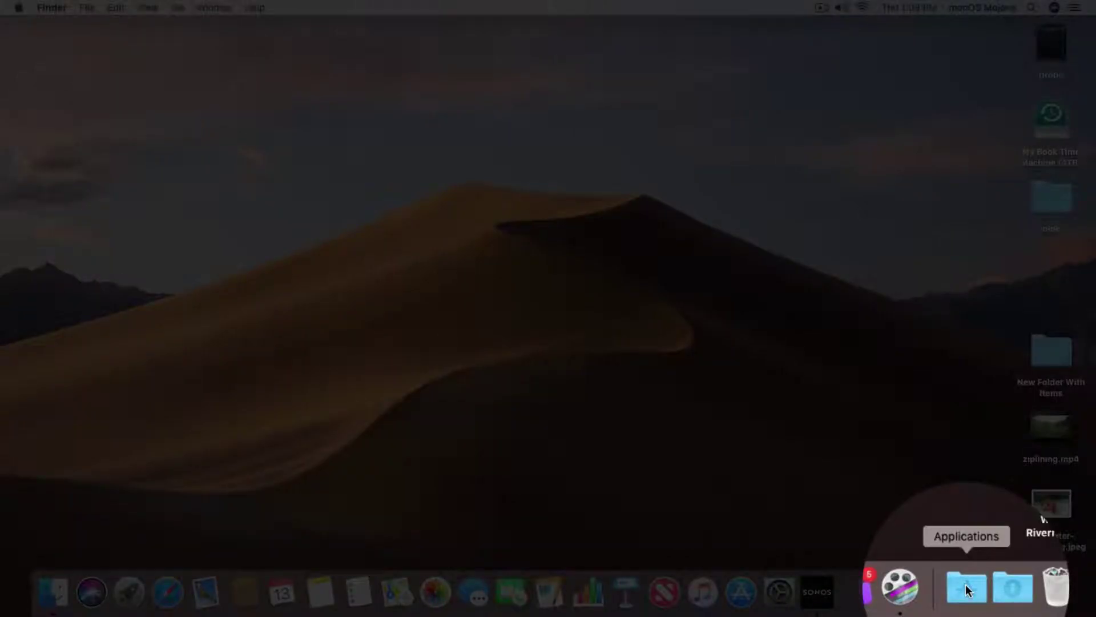
pyautogui.click(965, 588)
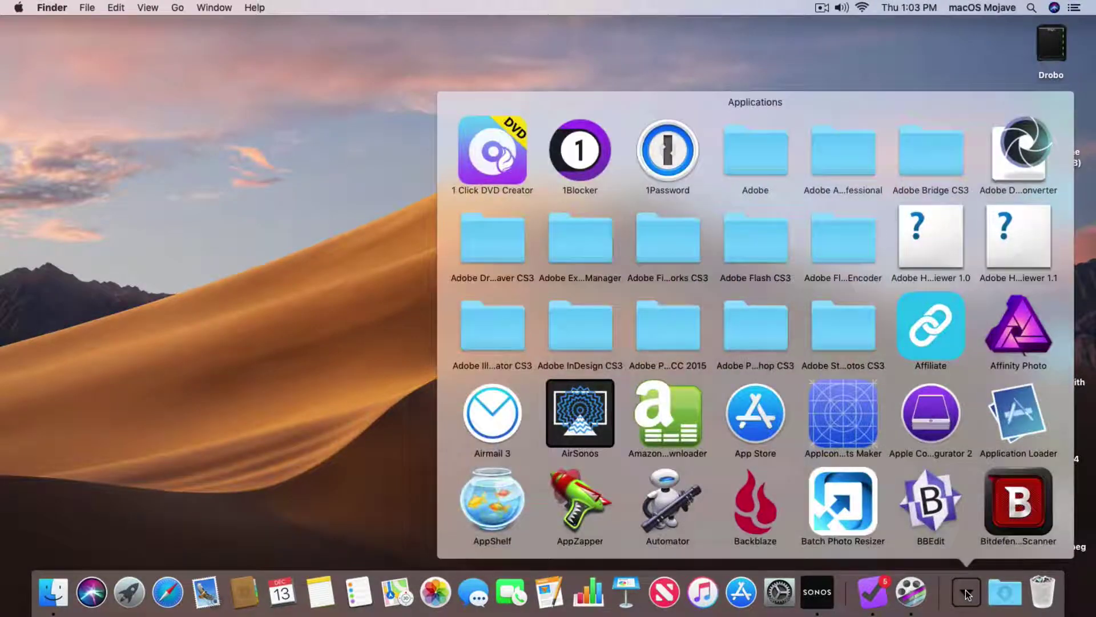
pyautogui.click(966, 594)
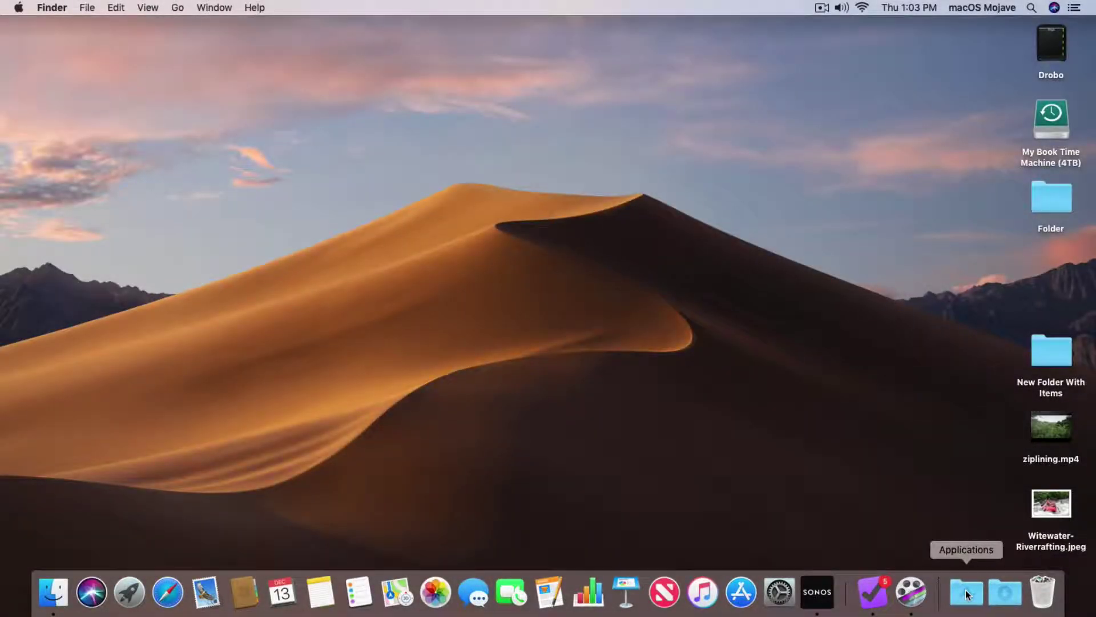
pyautogui.rightClick(966, 593)
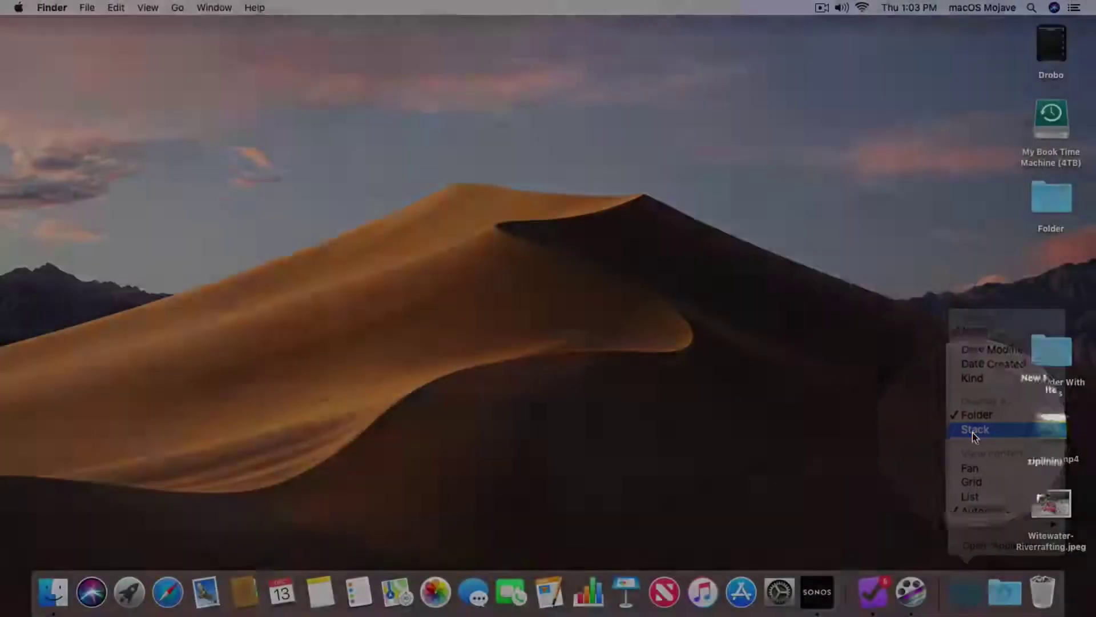
pyautogui.click(972, 432)
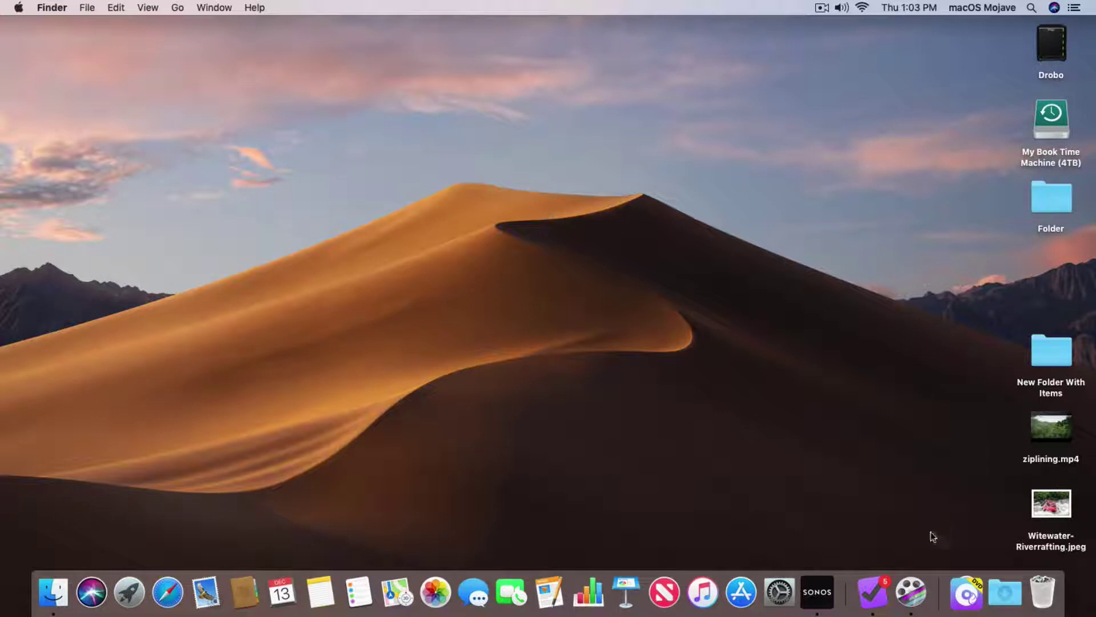
# - Set the Applications stack to View content as Fan, preview the fan, then close it
pyautogui.rightClick(968, 595)
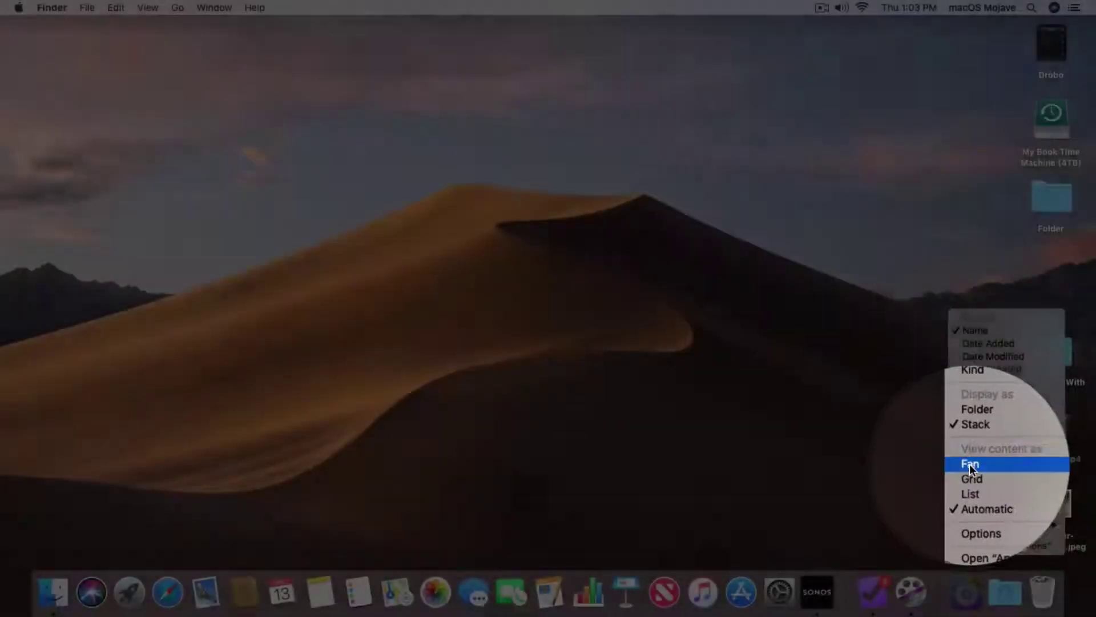
pyautogui.click(970, 463)
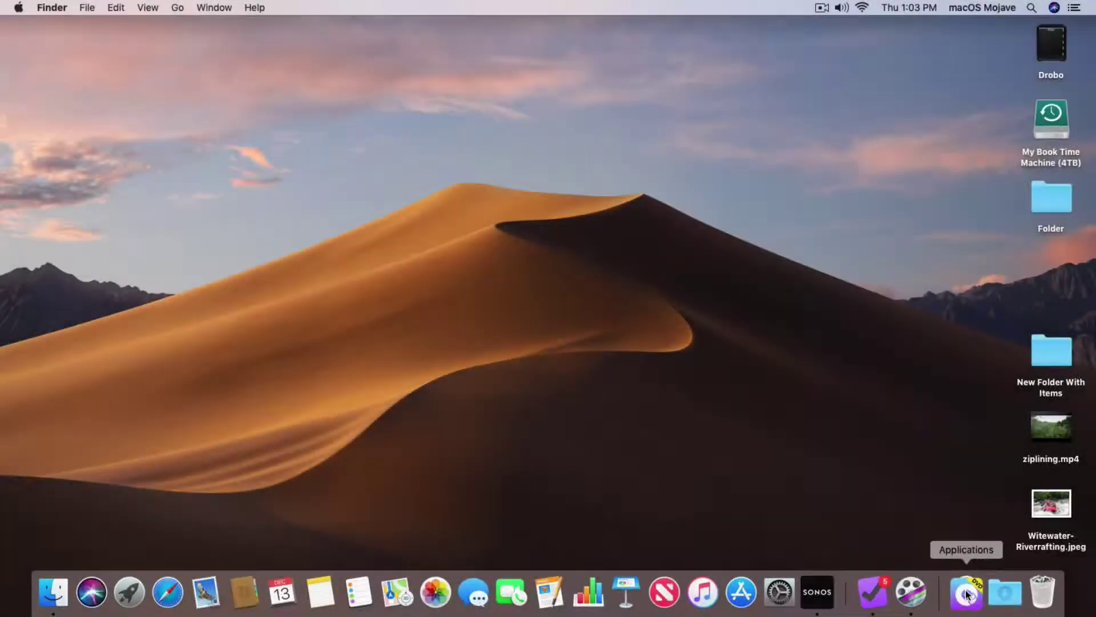
pyautogui.click(965, 584)
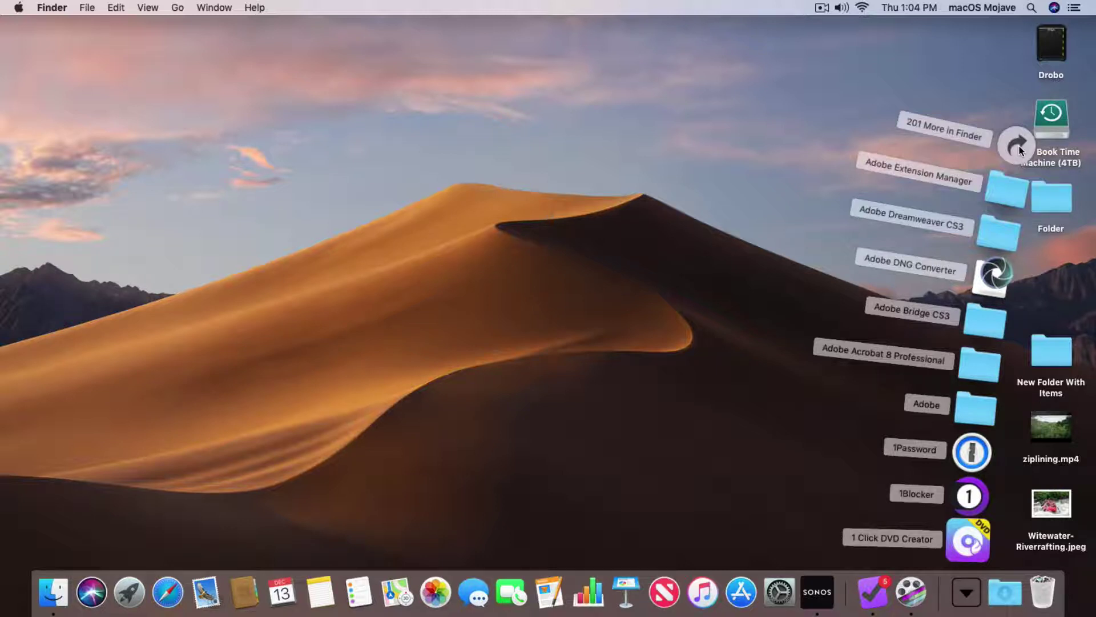
pyautogui.click(737, 173)
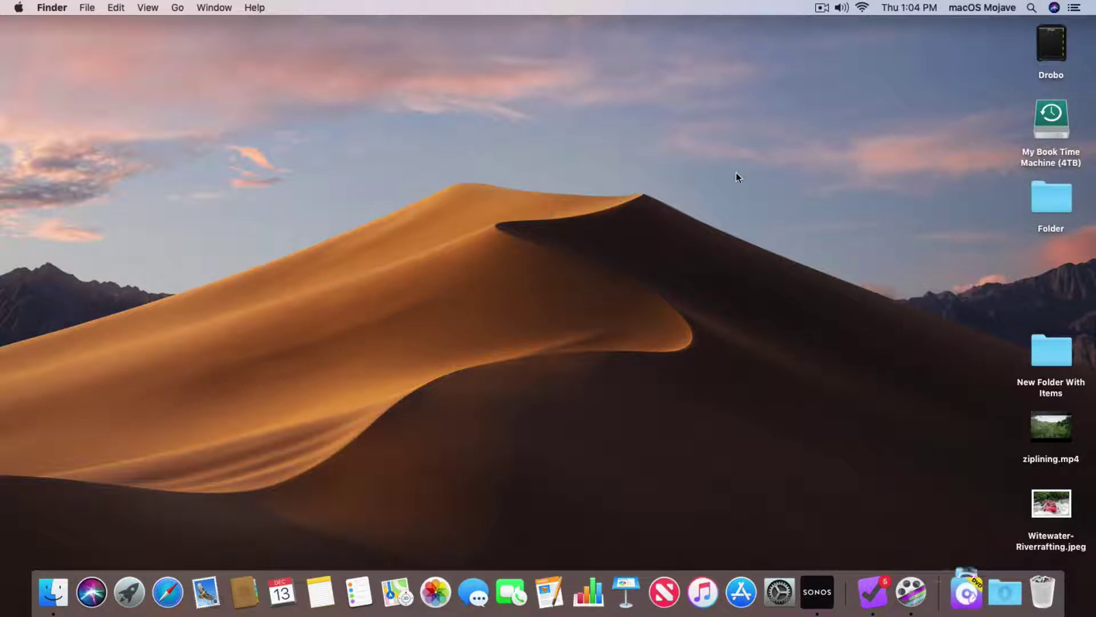
# - Set the Applications stack to View content as Grid, then preview and close the grid
pyautogui.rightClick(967, 597)
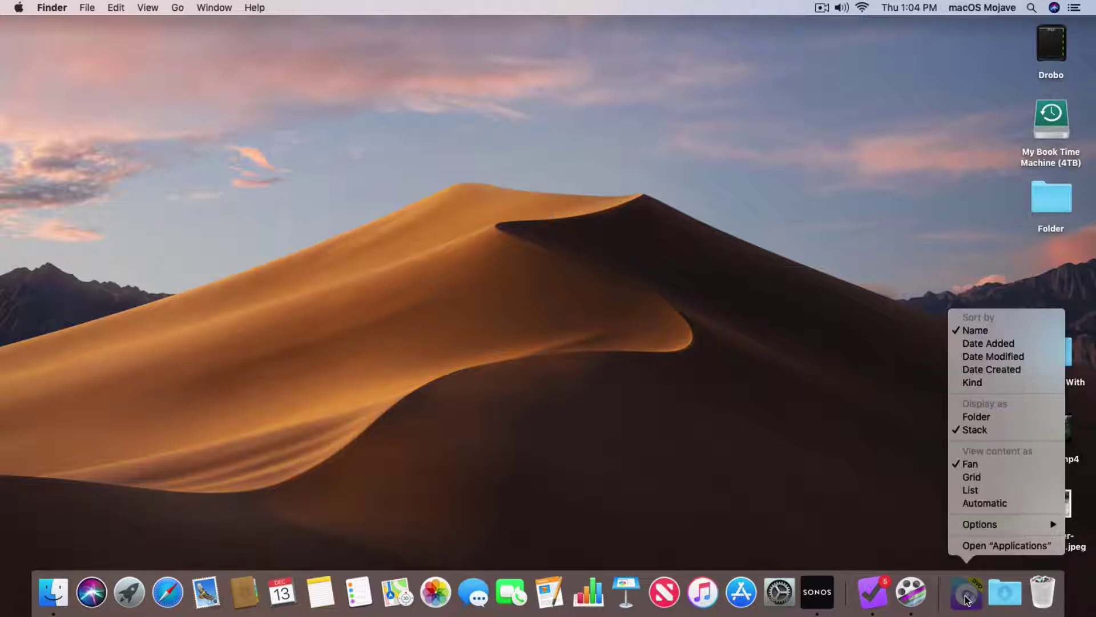
pyautogui.click(966, 480)
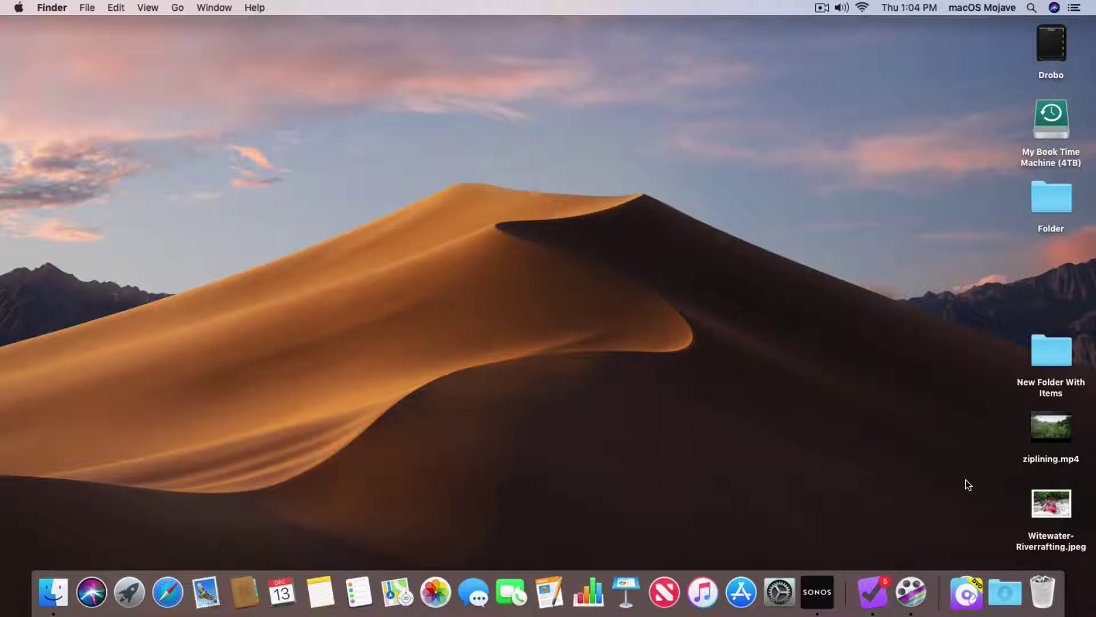
pyautogui.click(966, 592)
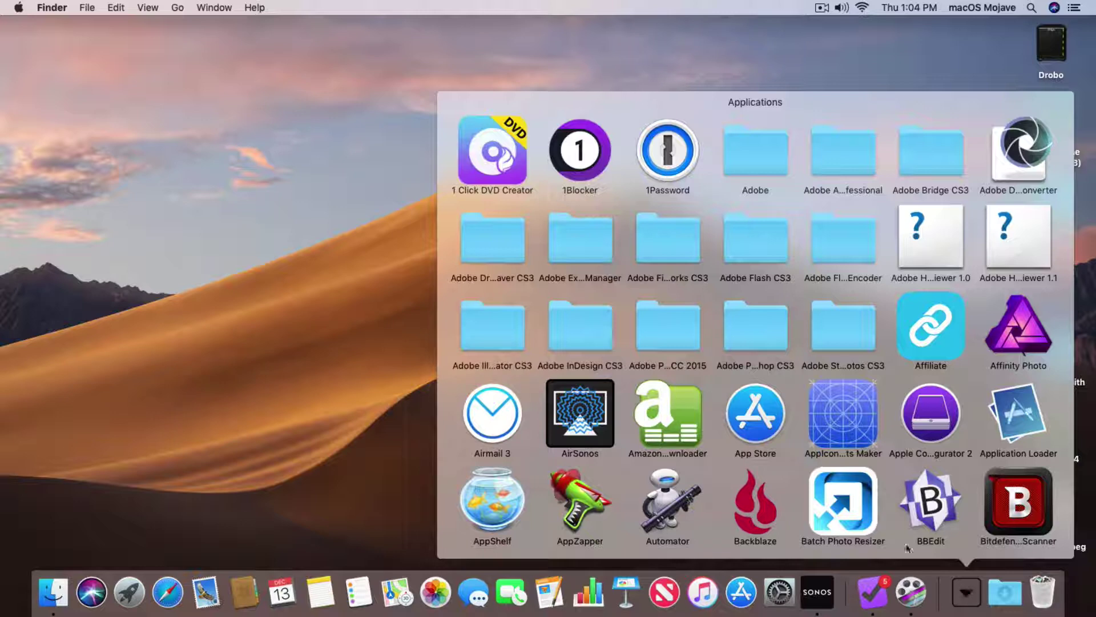
pyautogui.click(311, 402)
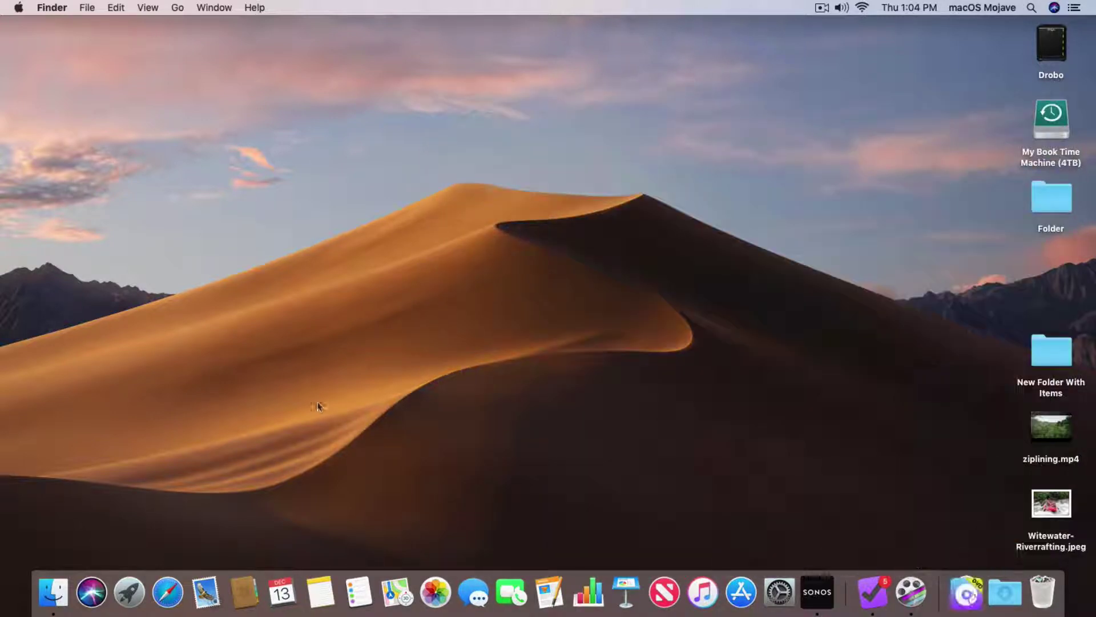
# - Switch the Applications stack to View content as List, then open, browse and close the list
pyautogui.rightClick(966, 593)
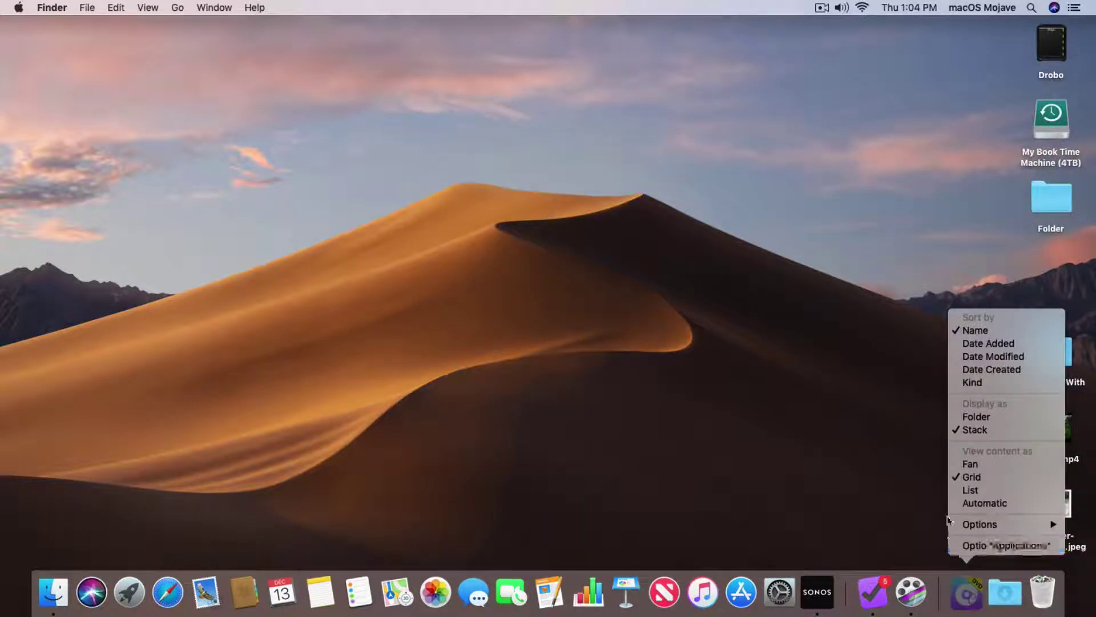
pyautogui.click(963, 490)
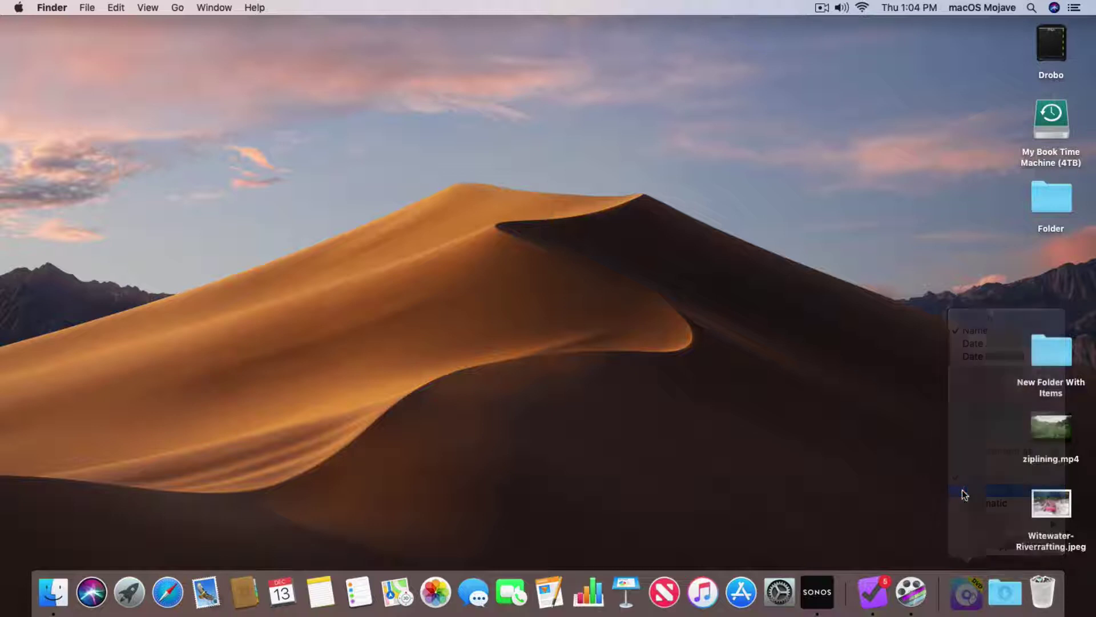
pyautogui.click(966, 594)
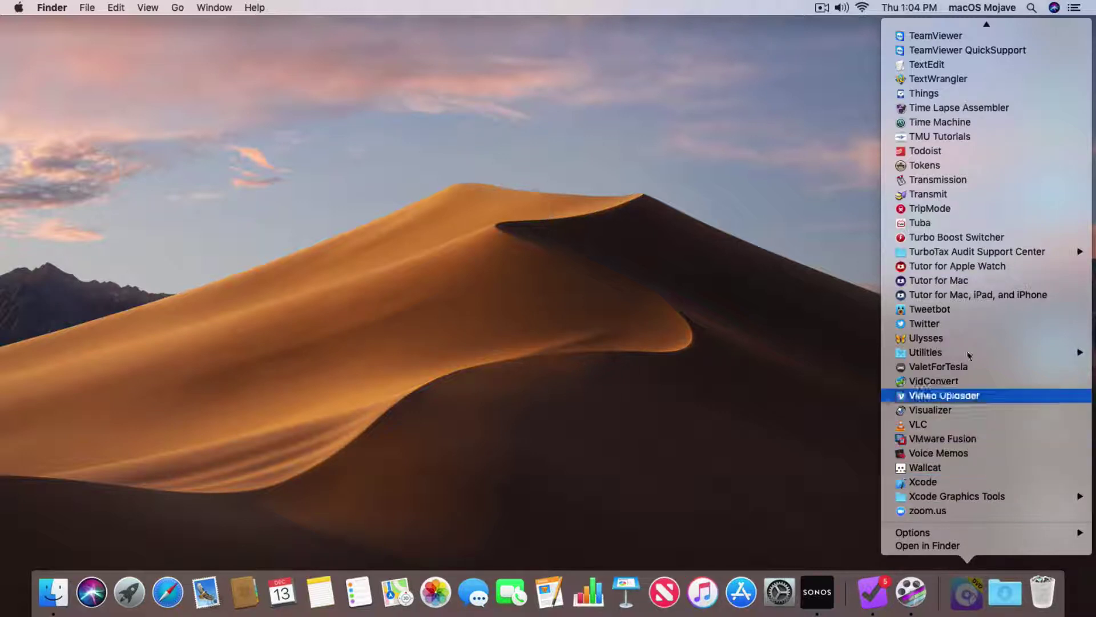
pyautogui.moveTo(966, 19)
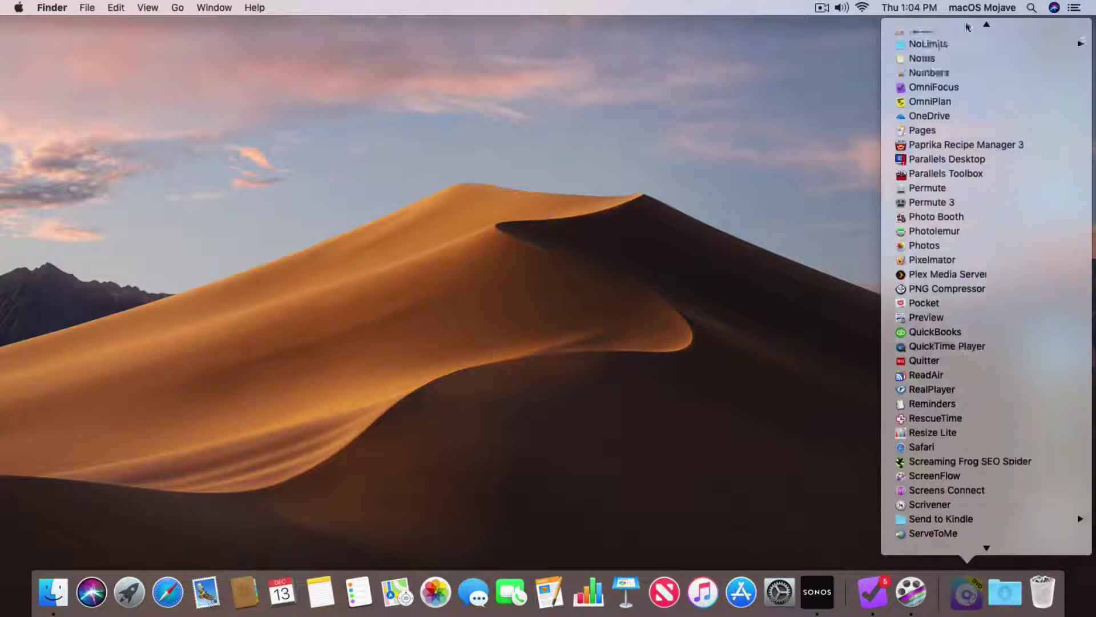
pyautogui.click(668, 234)
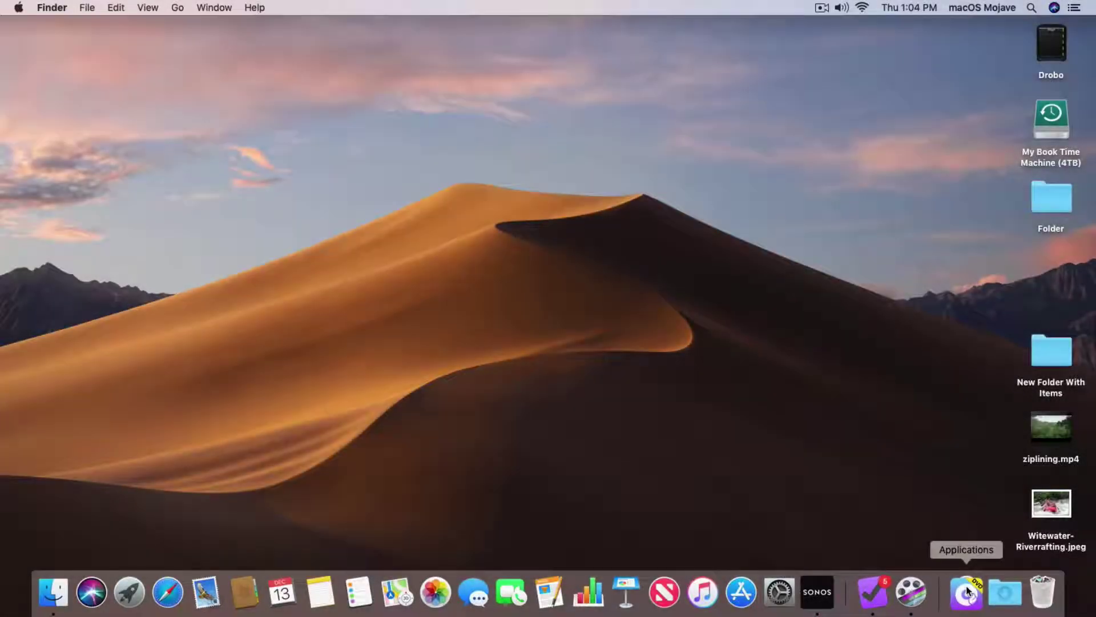
# - Set the Applications stack back to View content as Grid, then reopen its context menu's Options
pyautogui.rightClick(966, 584)
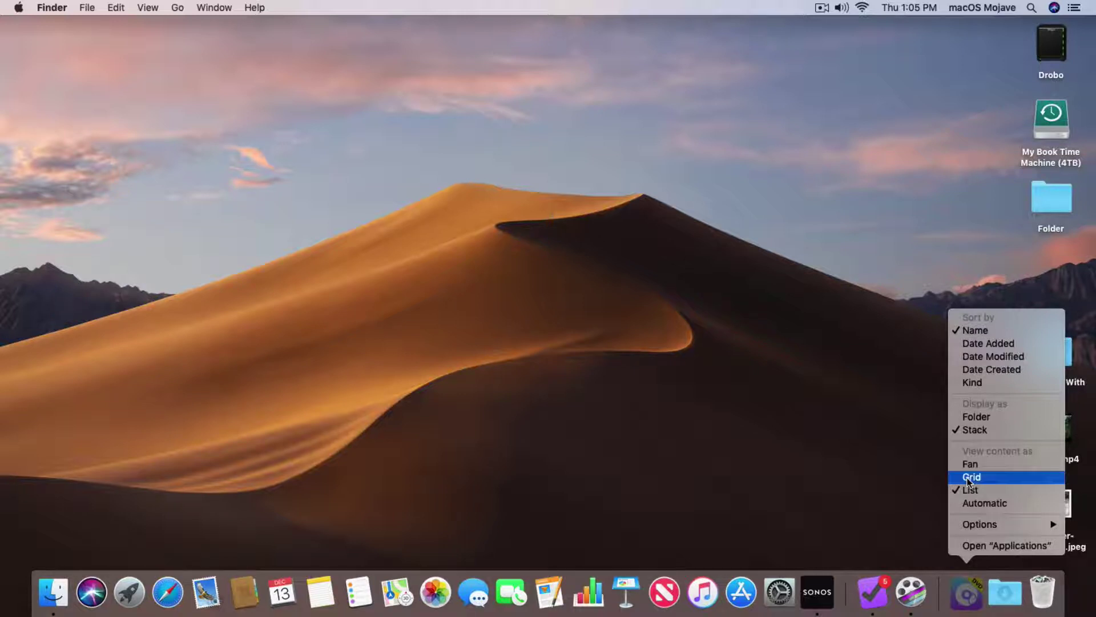
pyautogui.click(969, 477)
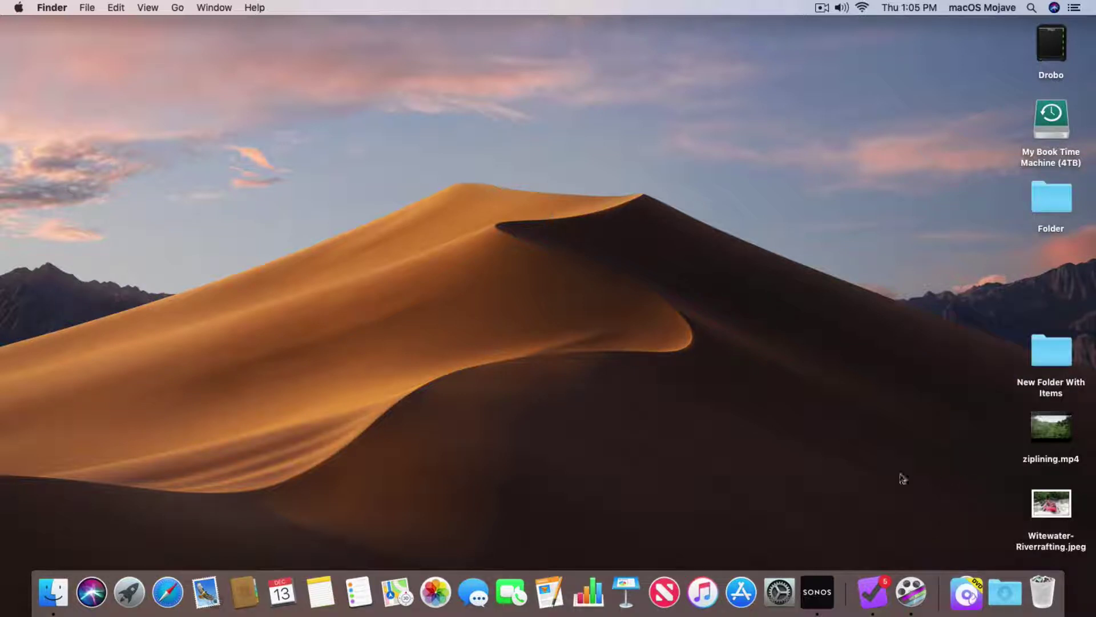
pyautogui.rightClick(967, 598)
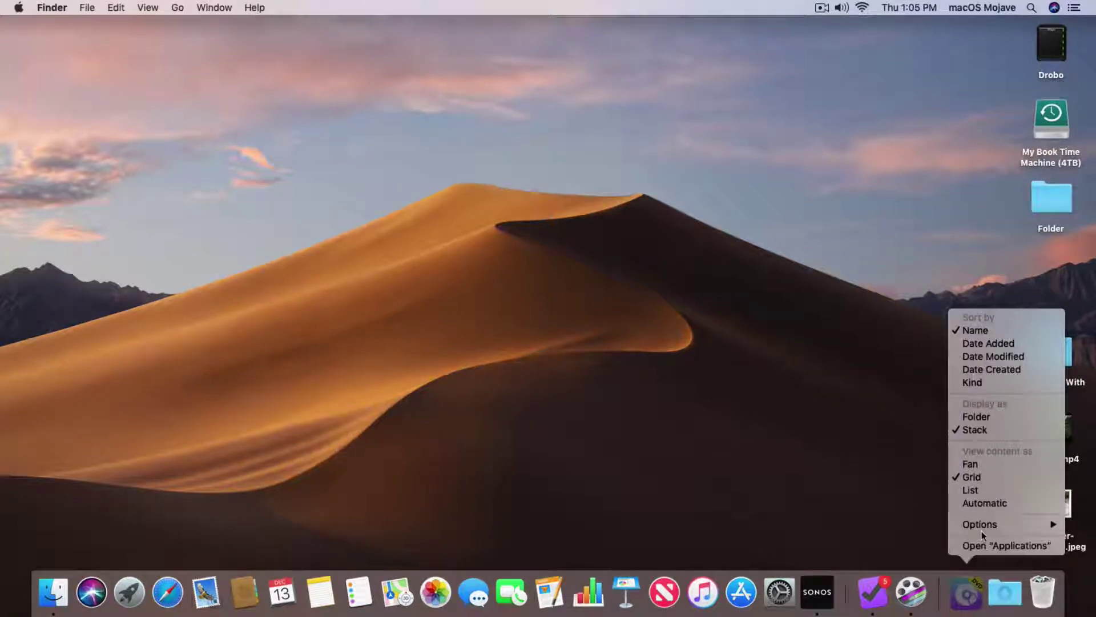
pyautogui.moveTo(978, 522)
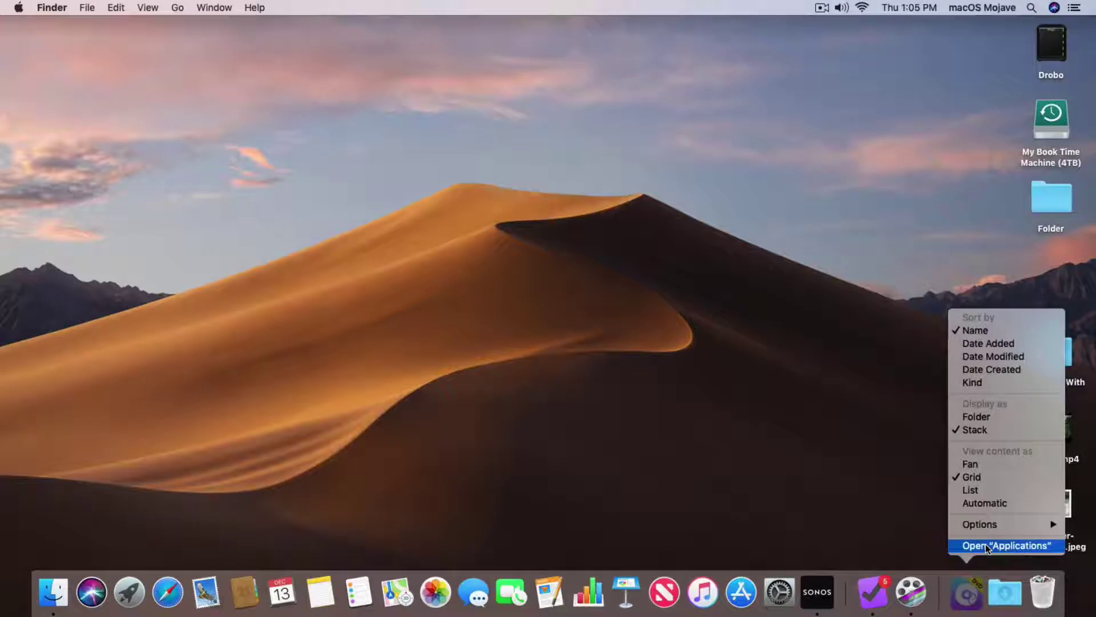
# - Open "Applications" in a Finder window from the stack menu, then close that window
pyautogui.click(985, 532)
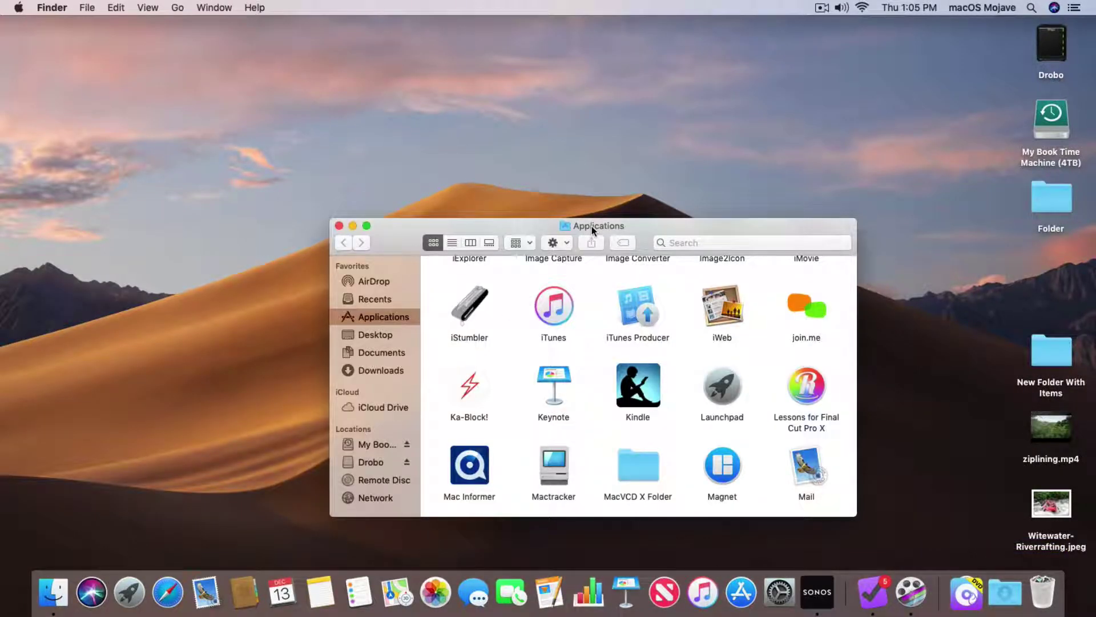
pyautogui.click(339, 226)
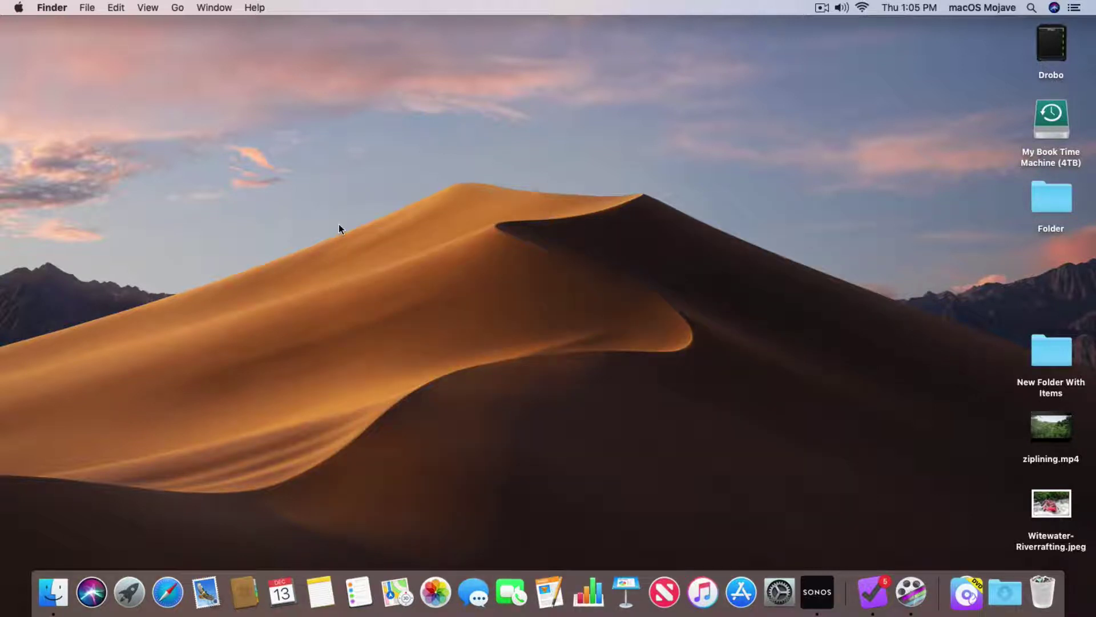